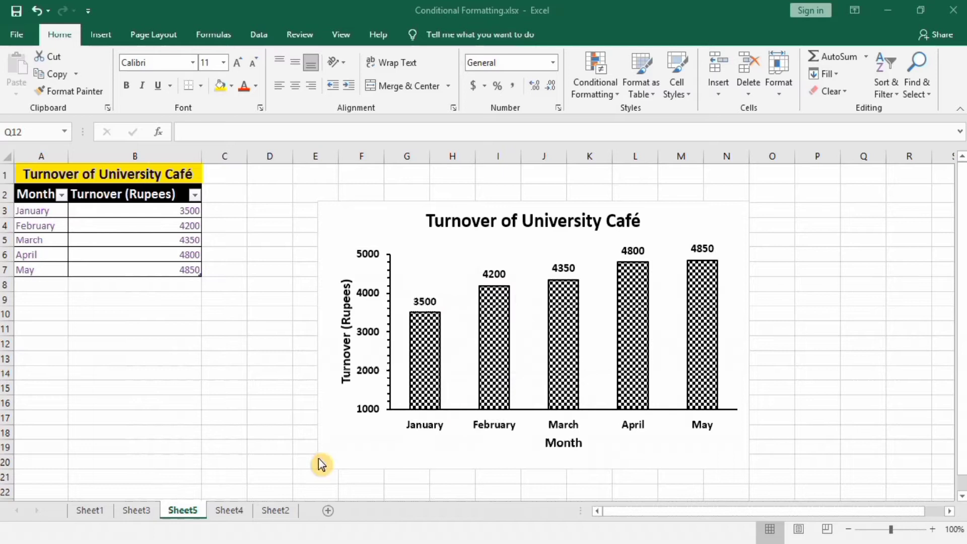
Step: Insert a 2-D clustered column chart from the month and turnover data in A2:B7 on Sheet4
{"action": "left_click", "coordinate": [235, 512]}
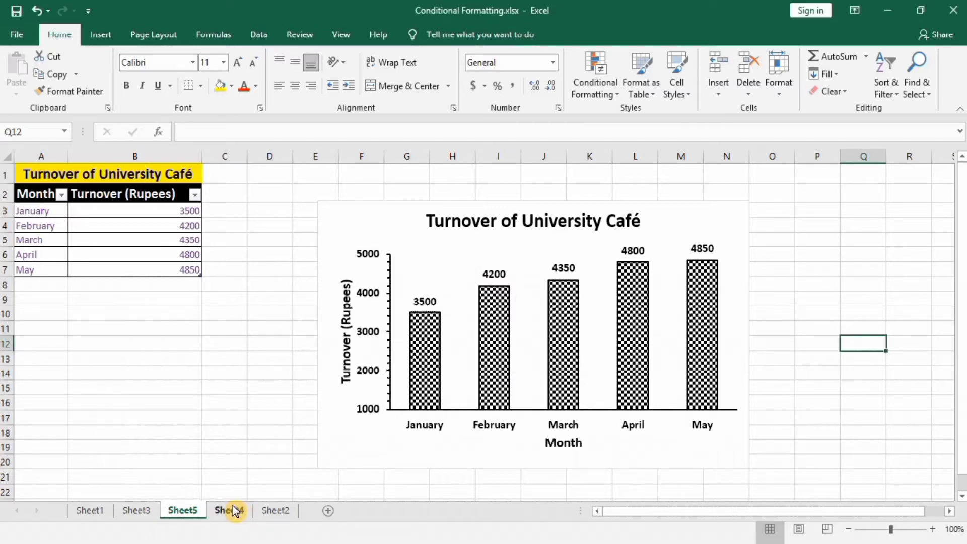
{"action": "left_click", "coordinate": [234, 511]}
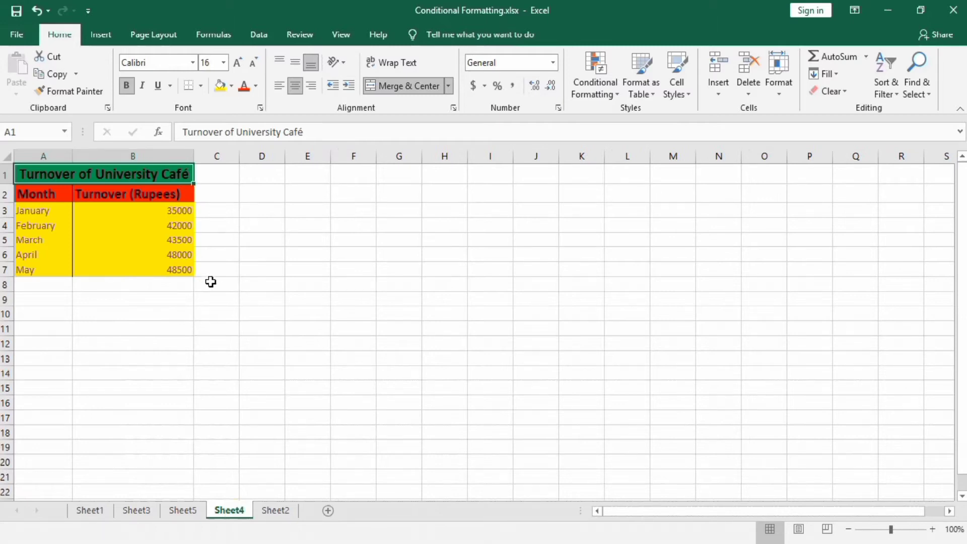
{"action": "left_click", "coordinate": [184, 273]}
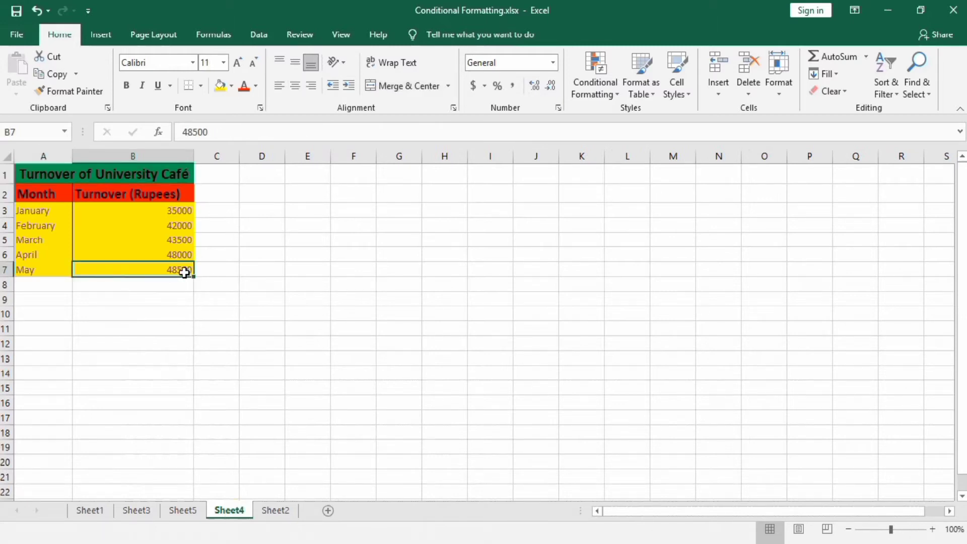
{"action": "left_click_drag", "start_coordinate": [184, 272], "coordinate": [59, 204]}
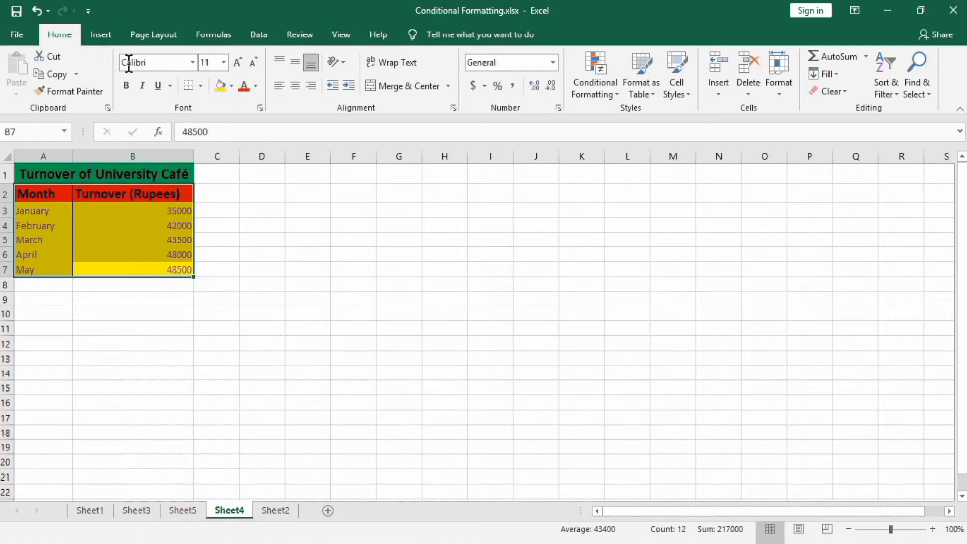
{"action": "left_click", "coordinate": [104, 41]}
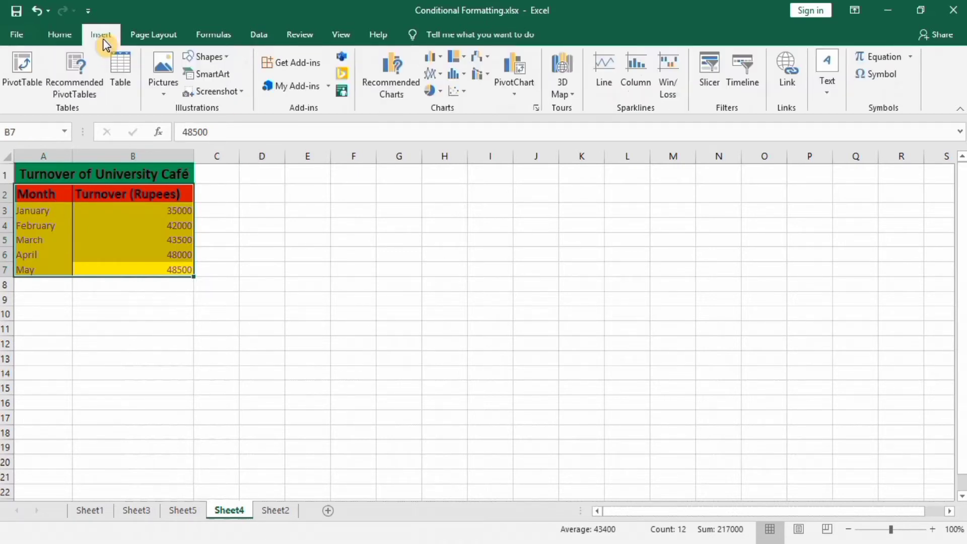
{"action": "left_click", "coordinate": [431, 57]}
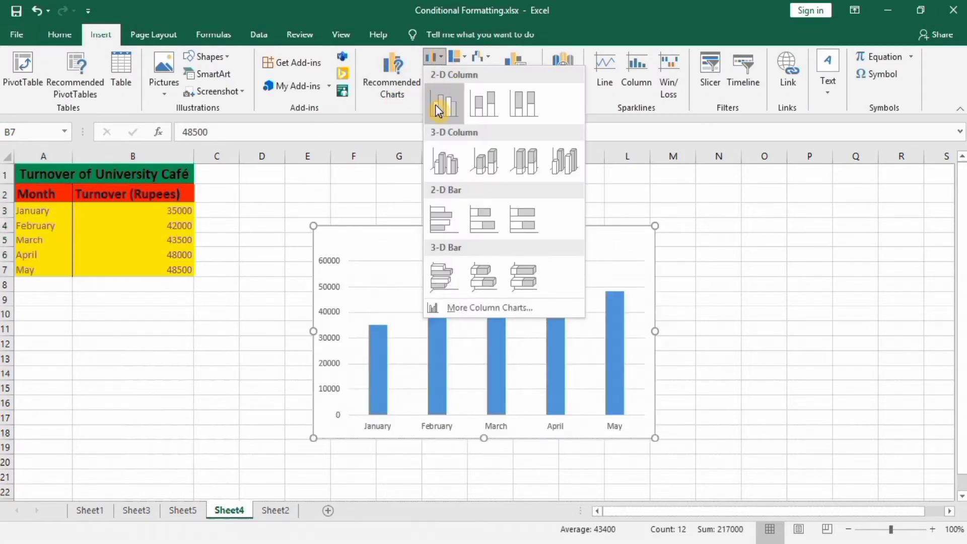
{"action": "left_click", "coordinate": [440, 107]}
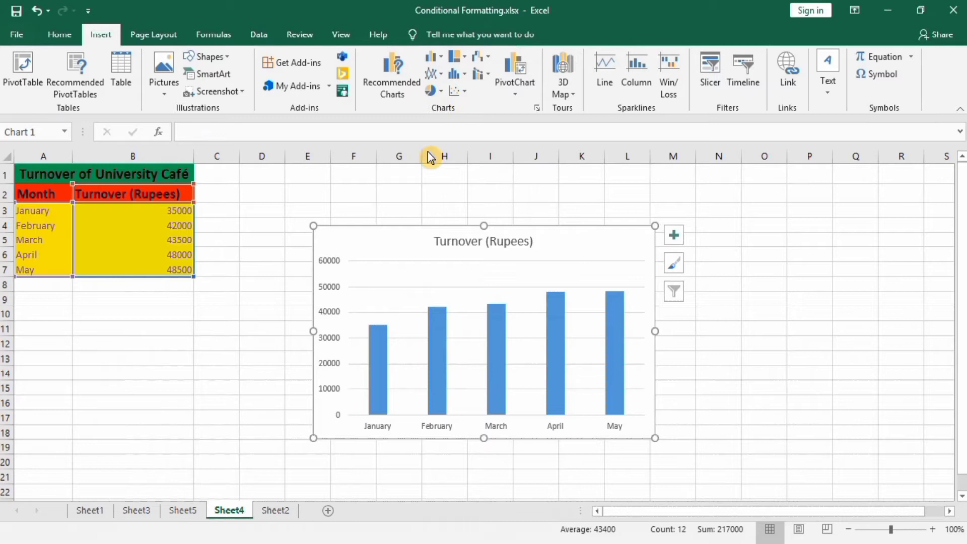
Step: Enlarge the column chart to span about rows 3 to 19 and extend its width into column N
{"action": "left_click_drag", "start_coordinate": [483, 225], "coordinate": [490, 204]}
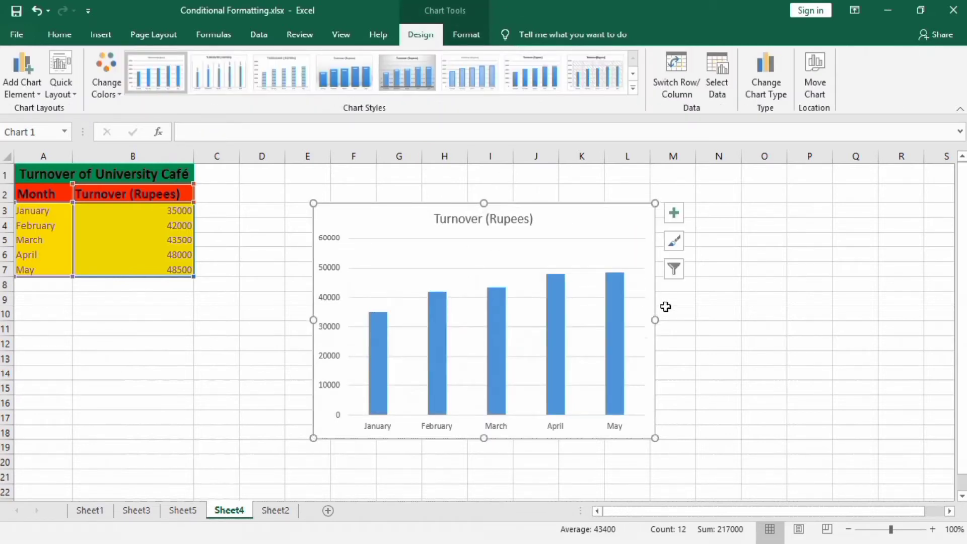
{"action": "left_click_drag", "start_coordinate": [657, 321], "coordinate": [718, 321]}
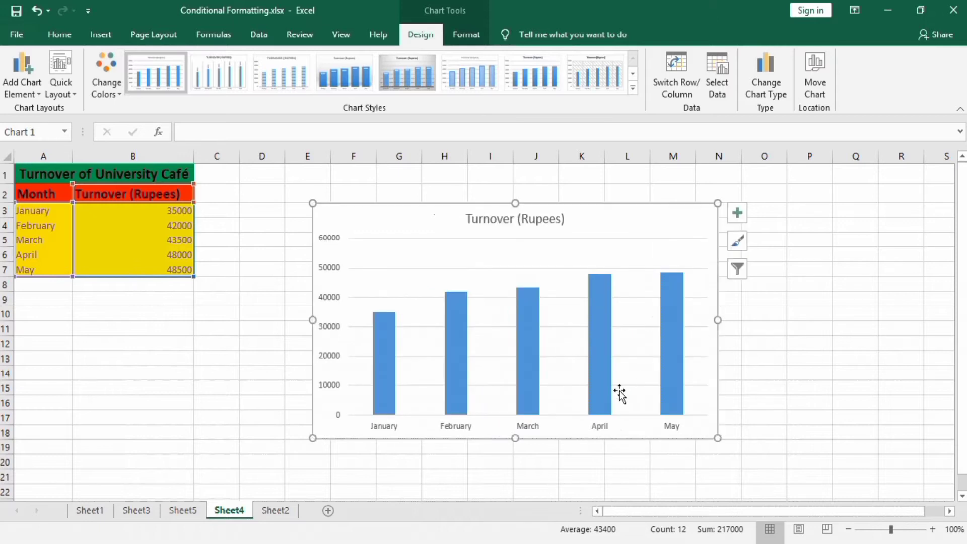
{"action": "left_click_drag", "start_coordinate": [513, 443], "coordinate": [515, 454]}
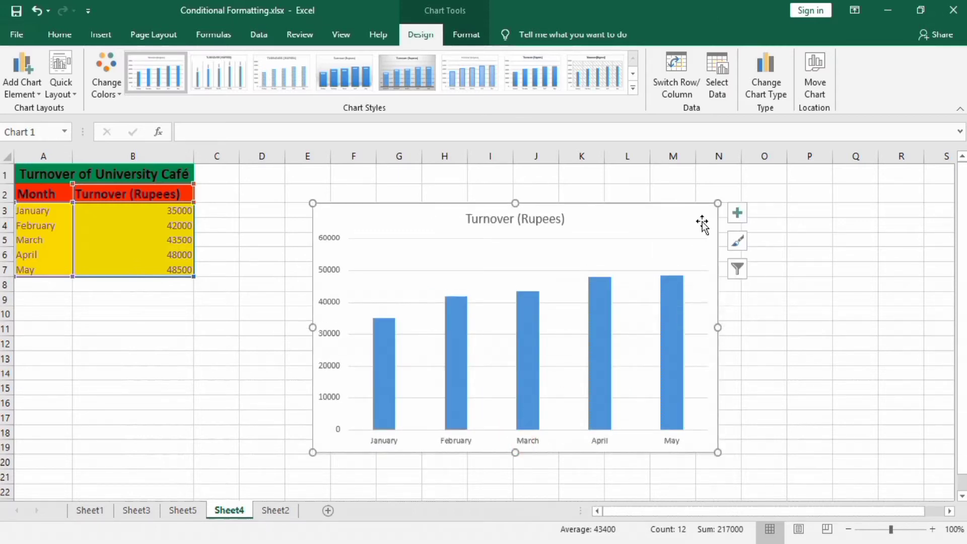
Step: Remove the chart's gridlines and add axis titles
{"action": "left_click", "coordinate": [737, 208]}
{"action": "left_click", "coordinate": [772, 319]}
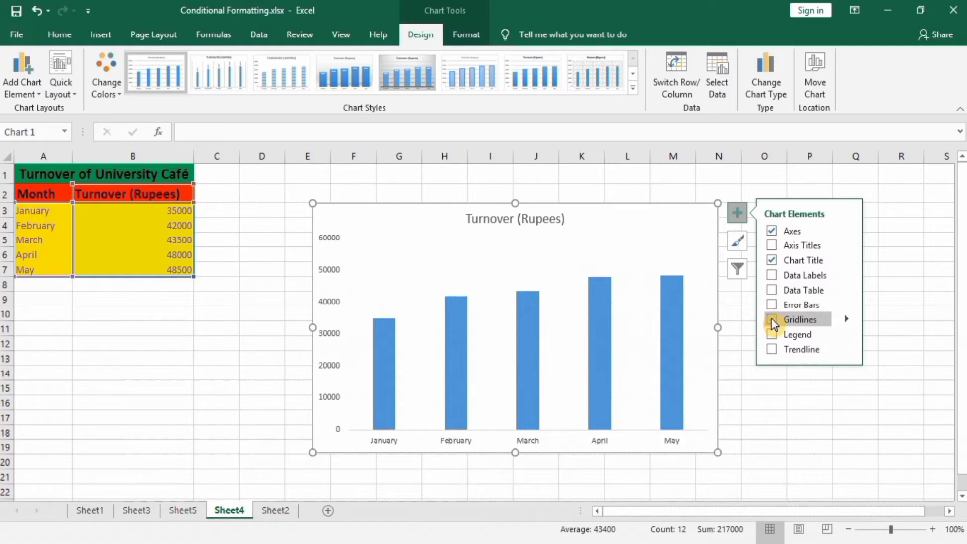
{"action": "left_click", "coordinate": [770, 248]}
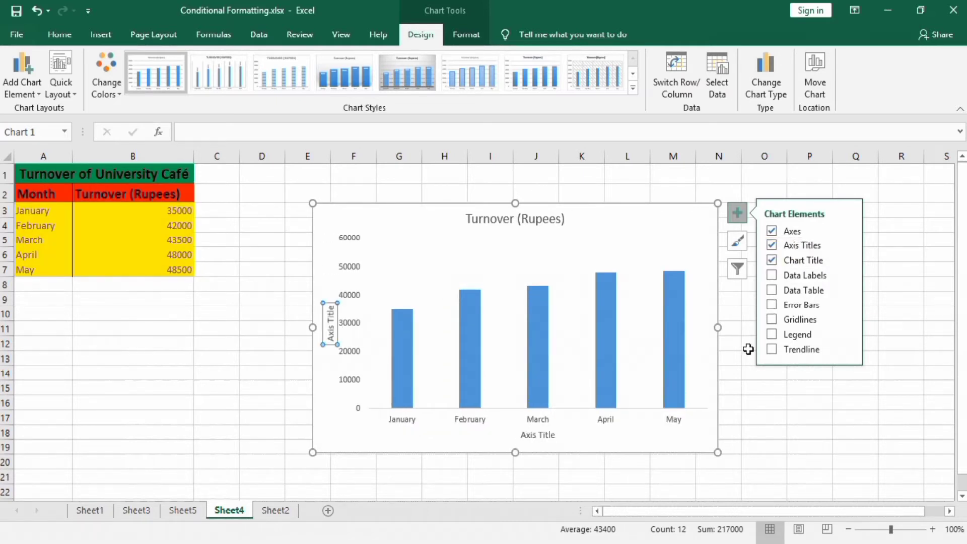
{"action": "left_click", "coordinate": [757, 385]}
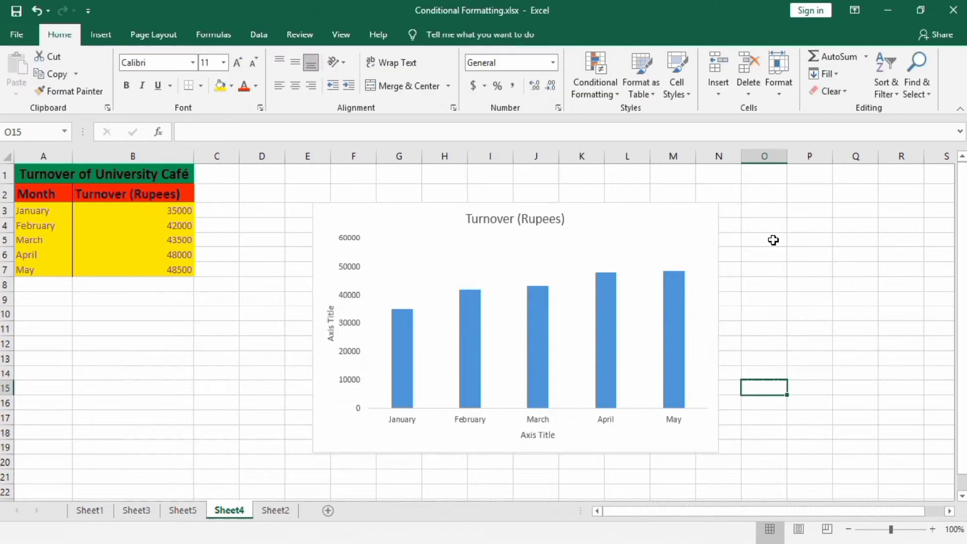
Step: Link the chart title to the table heading in cell A1 with the reference =Sheet4!$A$1
{"action": "left_click", "coordinate": [525, 220]}
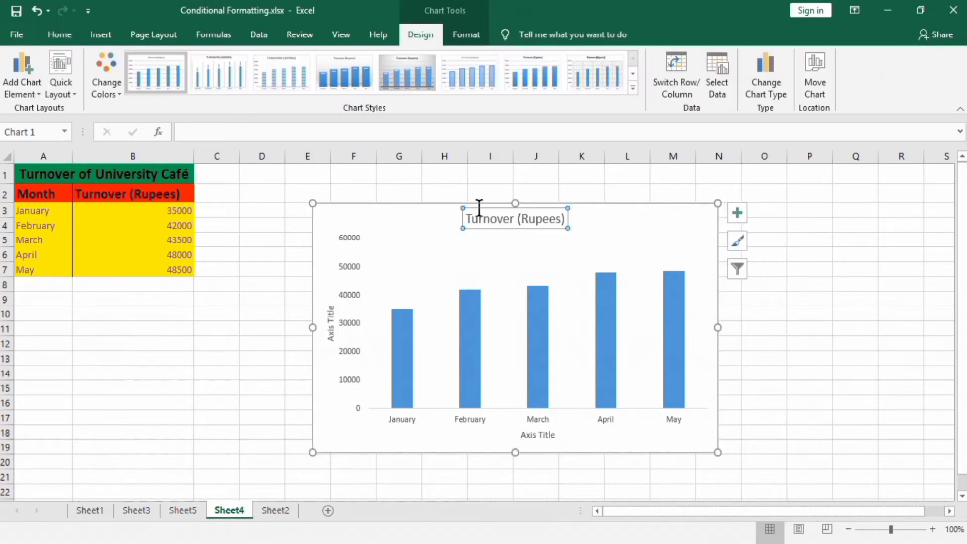
{"action": "left_click", "coordinate": [197, 131]}
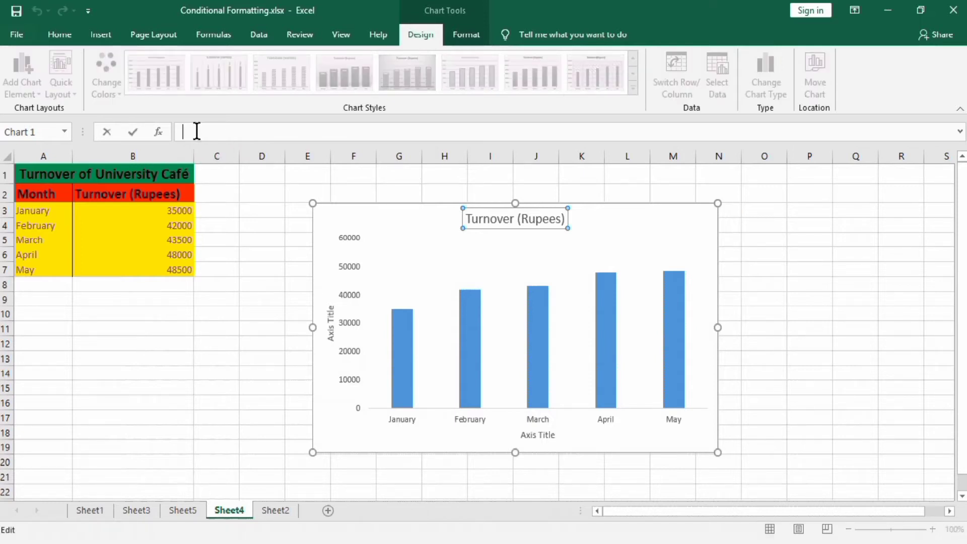
{"action": "left_click", "coordinate": [143, 173]}
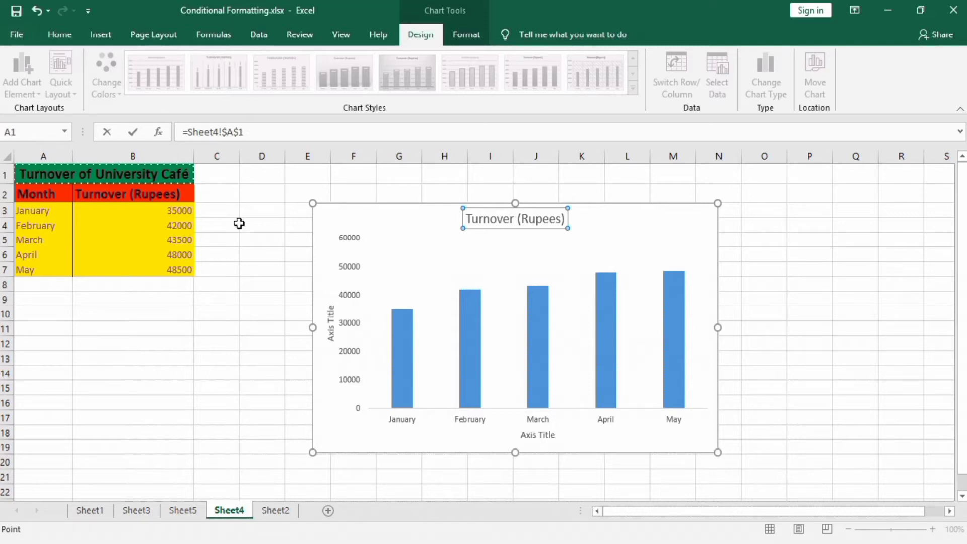
{"action": "key", "text": "Return"}
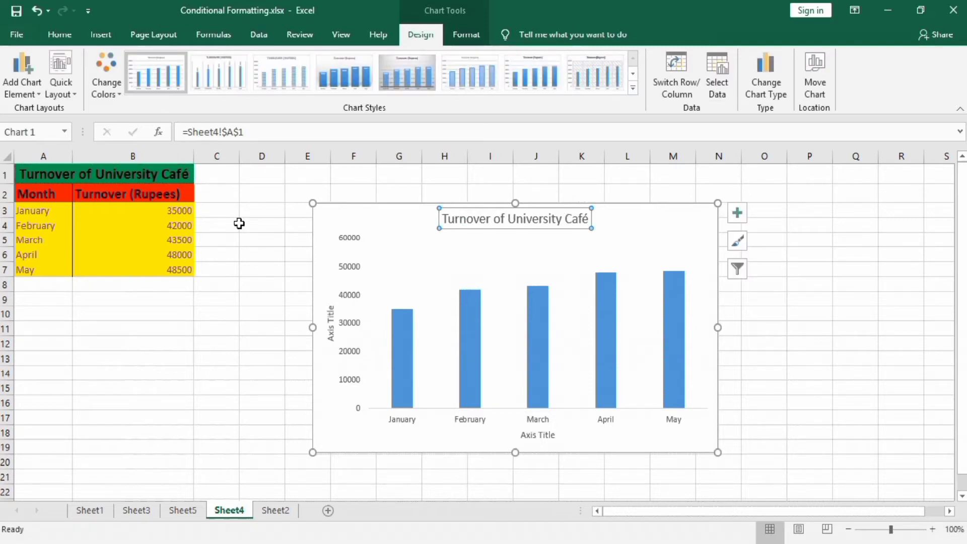
Step: Format the chart title as 20 pt bold text in the Automatic (black) font colour
{"action": "left_click", "coordinate": [69, 42]}
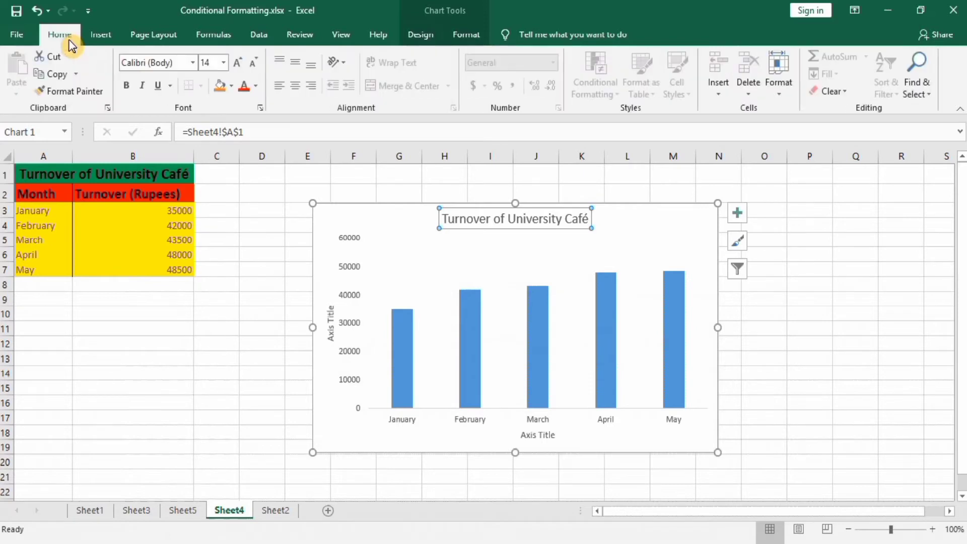
{"action": "left_click", "coordinate": [224, 62]}
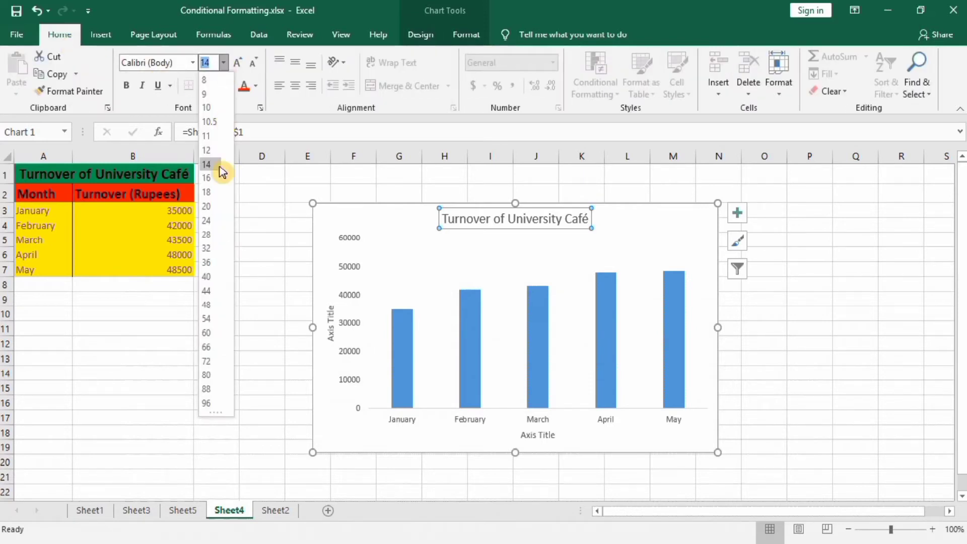
{"action": "left_click", "coordinate": [211, 203]}
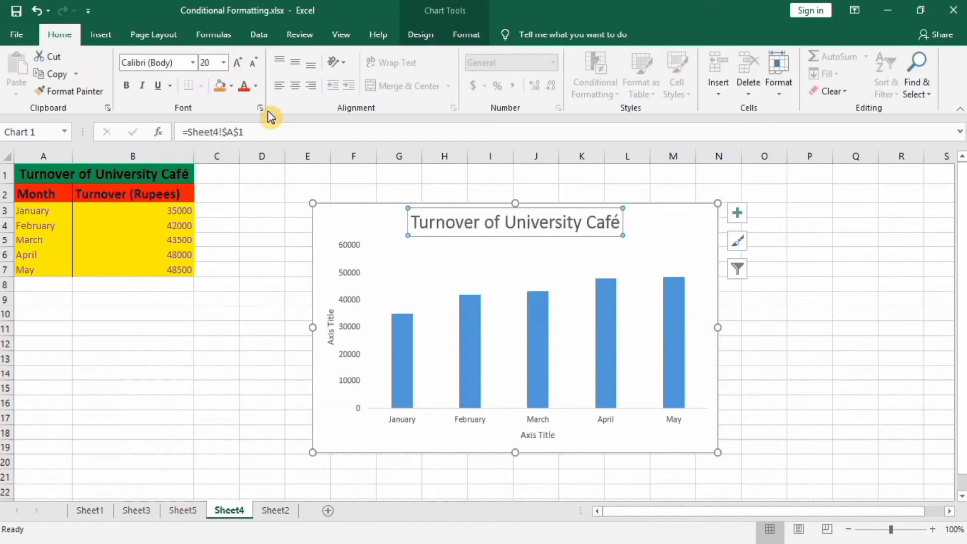
{"action": "left_click", "coordinate": [127, 86]}
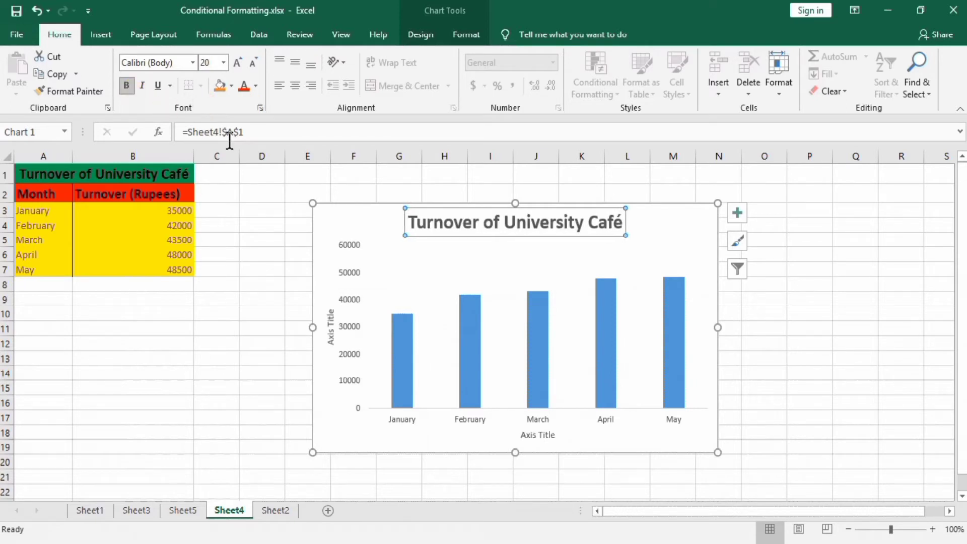
{"action": "left_click", "coordinate": [258, 86]}
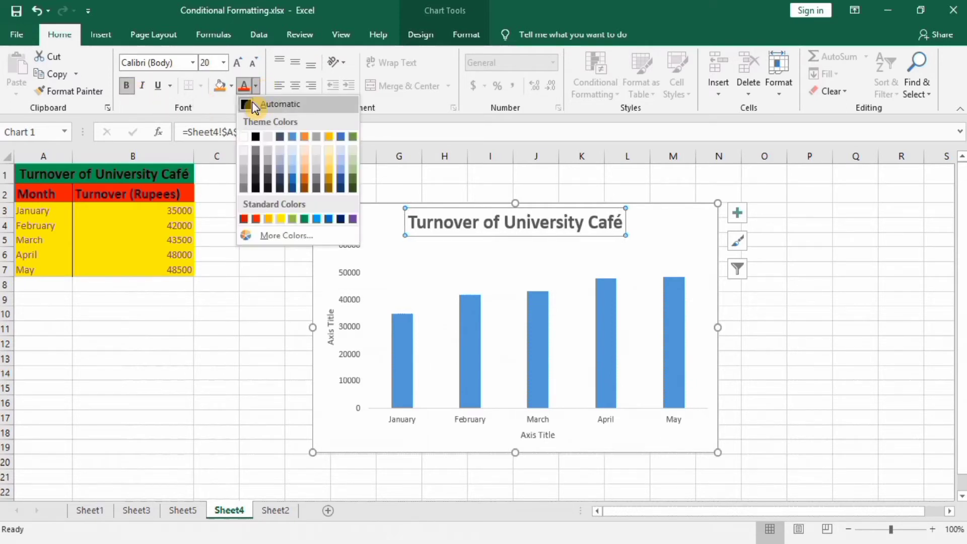
{"action": "left_click", "coordinate": [245, 104]}
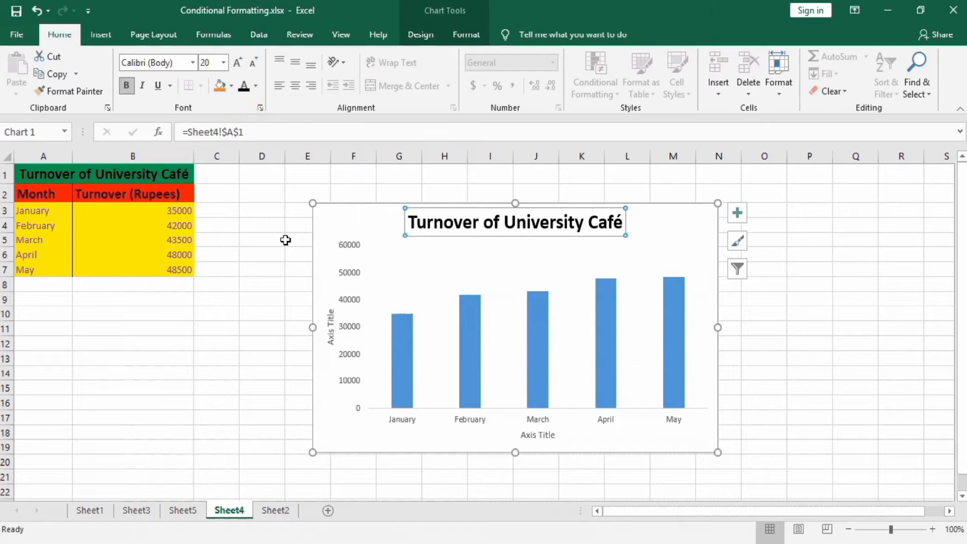
Step: Link the vertical axis title to the Turnover (Rupees) header with the reference =Sheet4!$B$2
{"action": "left_click", "coordinate": [328, 323]}
{"action": "left_click", "coordinate": [328, 322]}
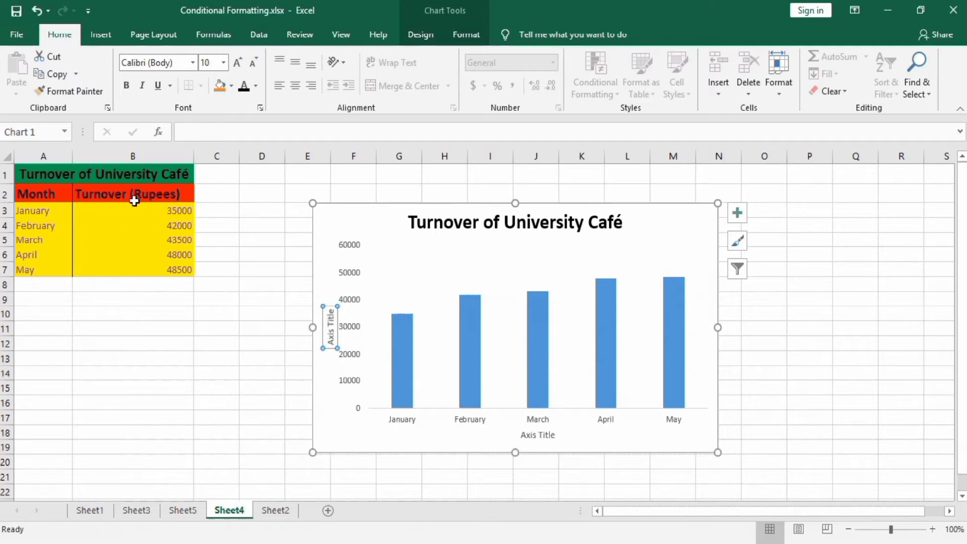
{"action": "left_click", "coordinate": [226, 131]}
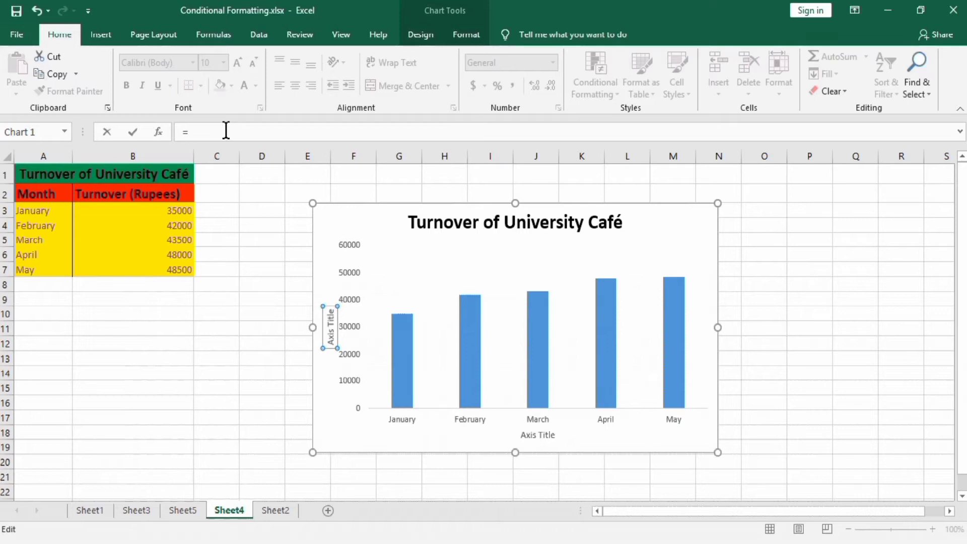
{"action": "left_click", "coordinate": [163, 194]}
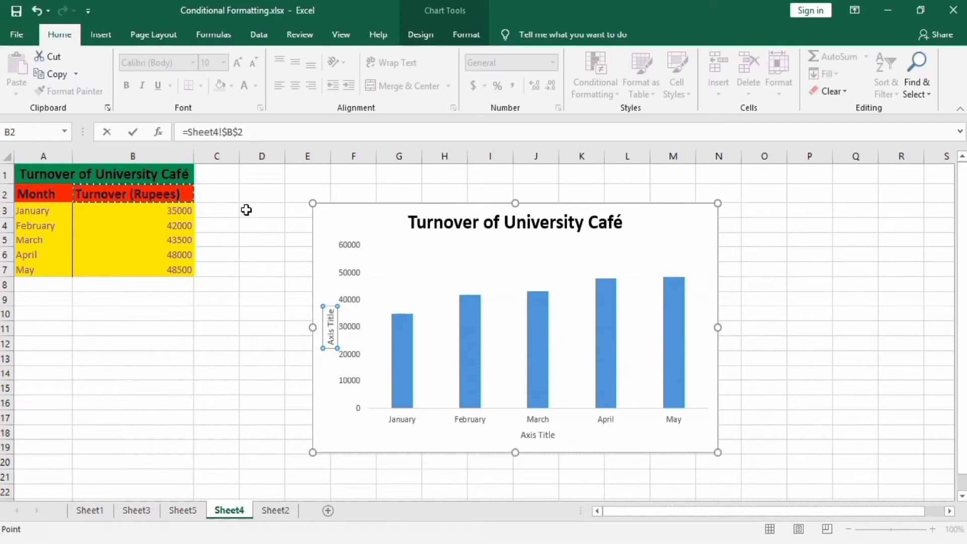
{"action": "key", "text": "Return"}
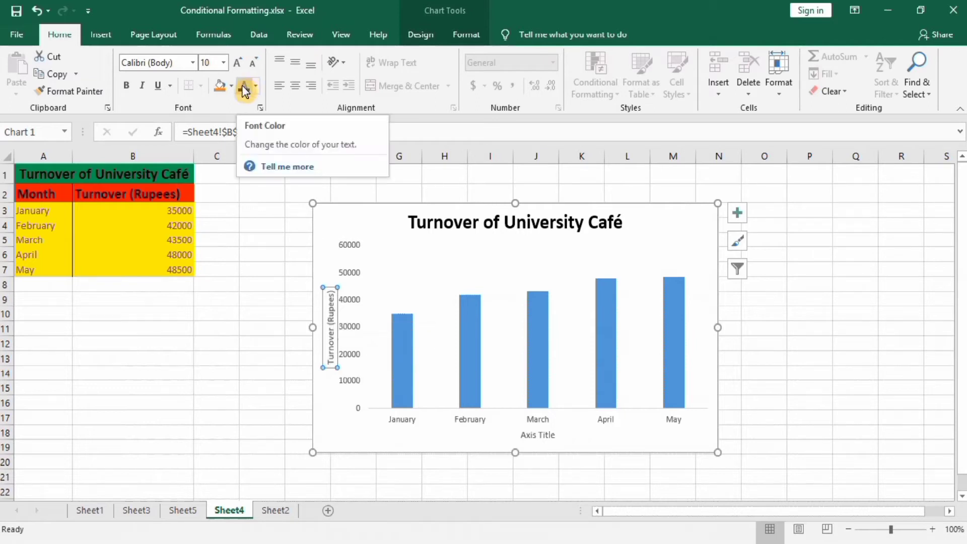
Step: Format the vertical axis title as bold, black, 14 pt text
{"action": "left_click", "coordinate": [128, 88]}
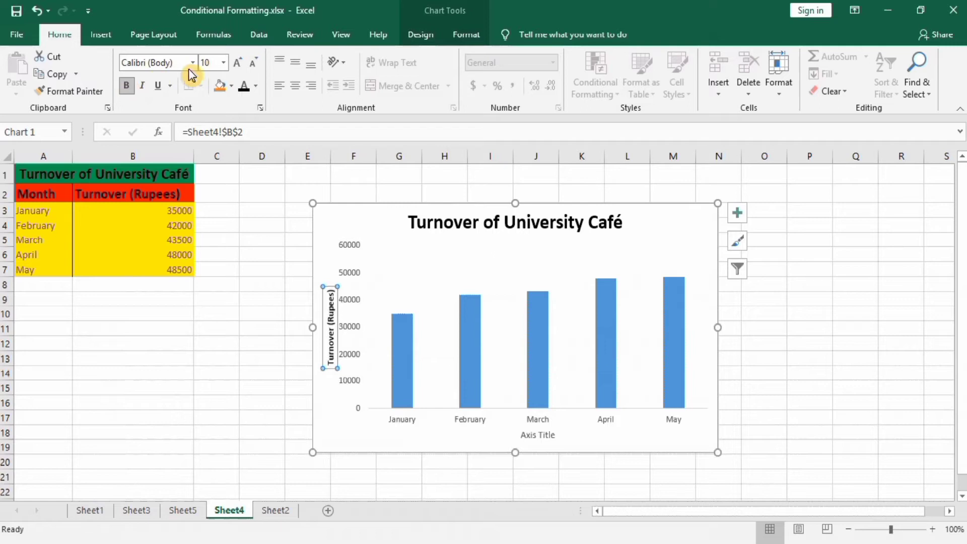
{"action": "left_click", "coordinate": [224, 62]}
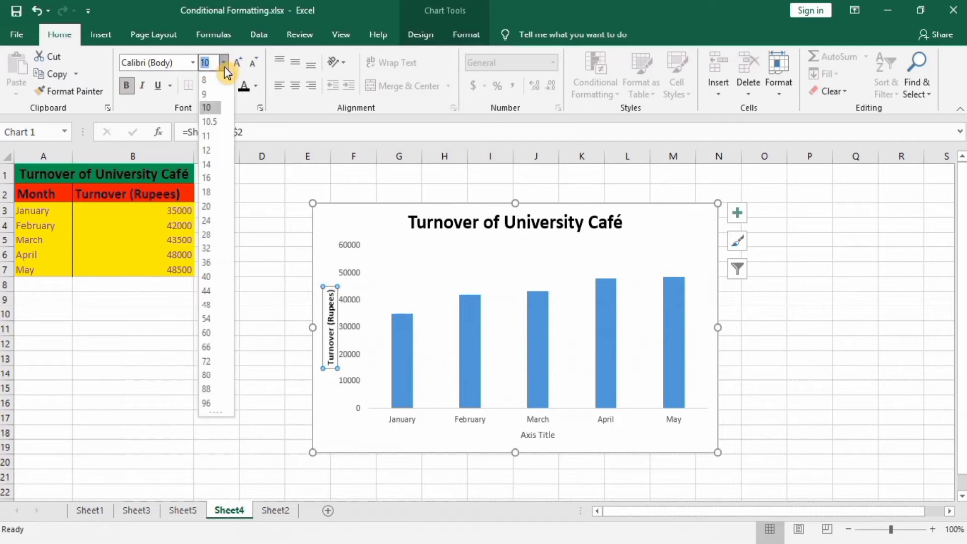
{"action": "left_click", "coordinate": [211, 150]}
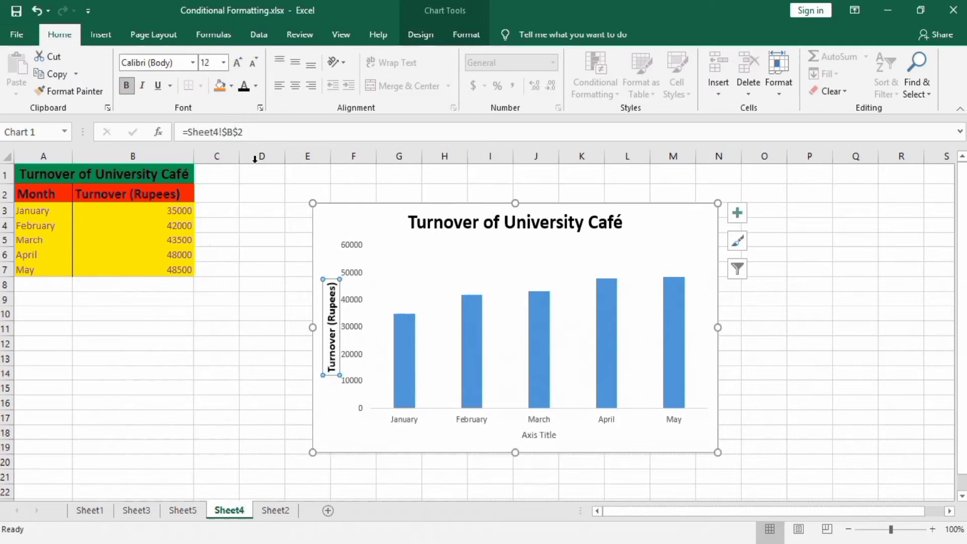
{"action": "left_click", "coordinate": [224, 63]}
{"action": "left_click", "coordinate": [217, 166]}
Step: Copy the vertical axis title's formatting to the horizontal axis title and link that title to the Month header with =Sheet4!$A$2
{"action": "left_click", "coordinate": [82, 91]}
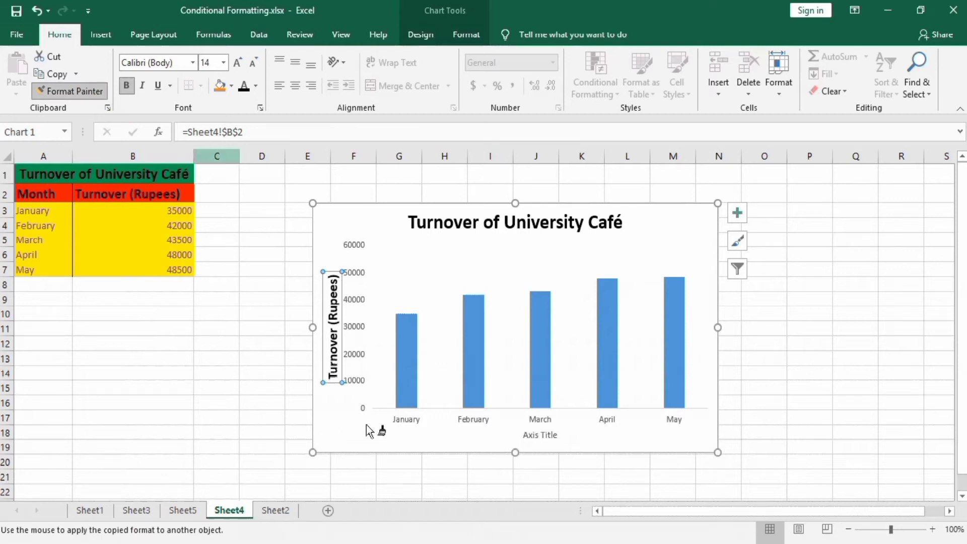
{"action": "left_click", "coordinate": [531, 437]}
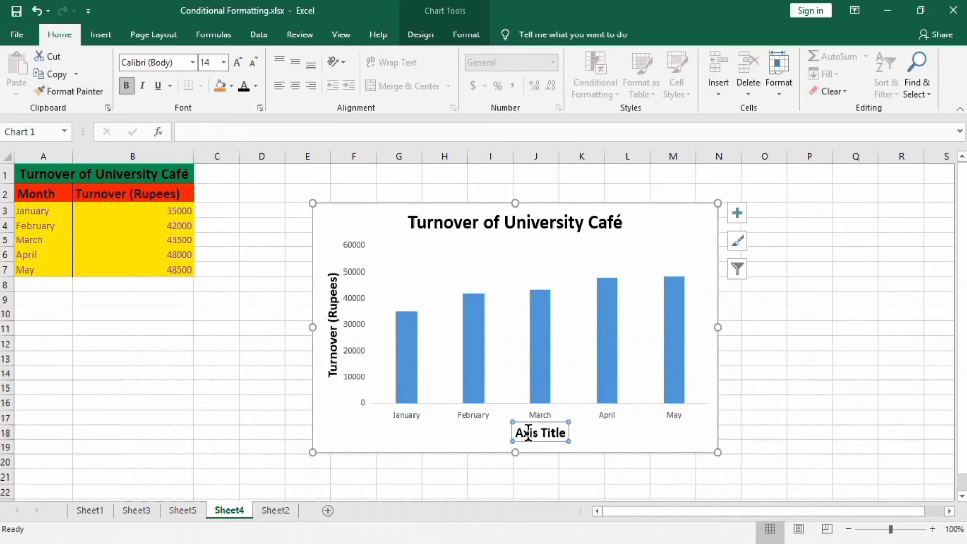
{"action": "left_click", "coordinate": [221, 128]}
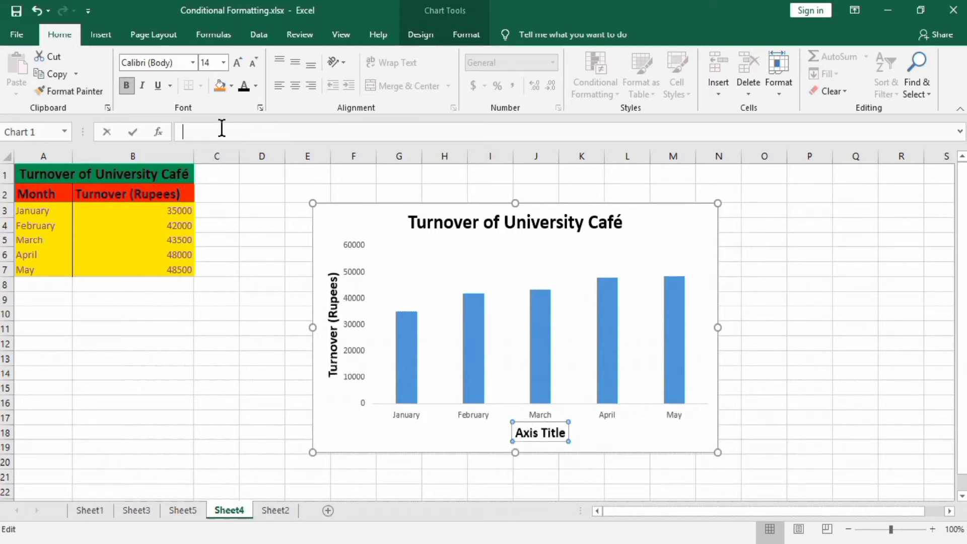
{"action": "type", "text": "="}
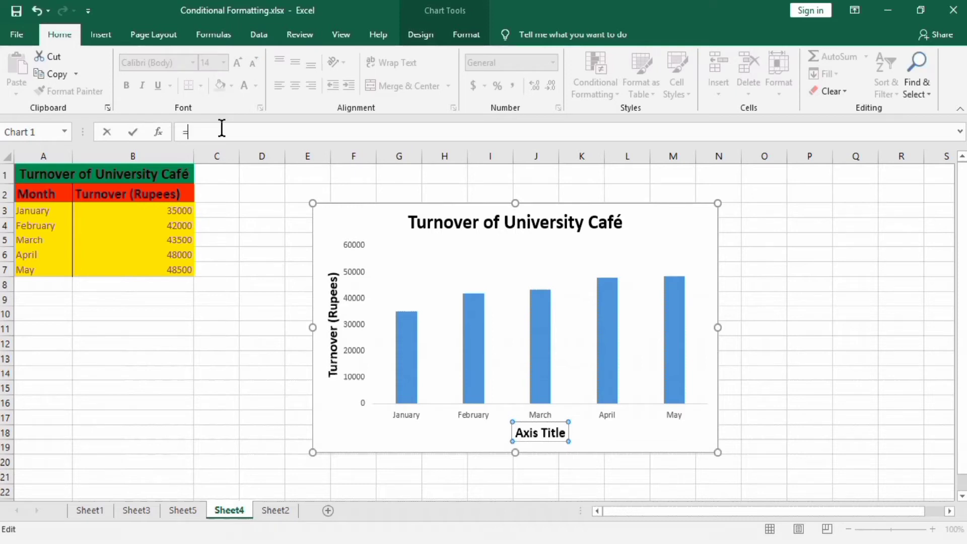
{"action": "left_click", "coordinate": [44, 194]}
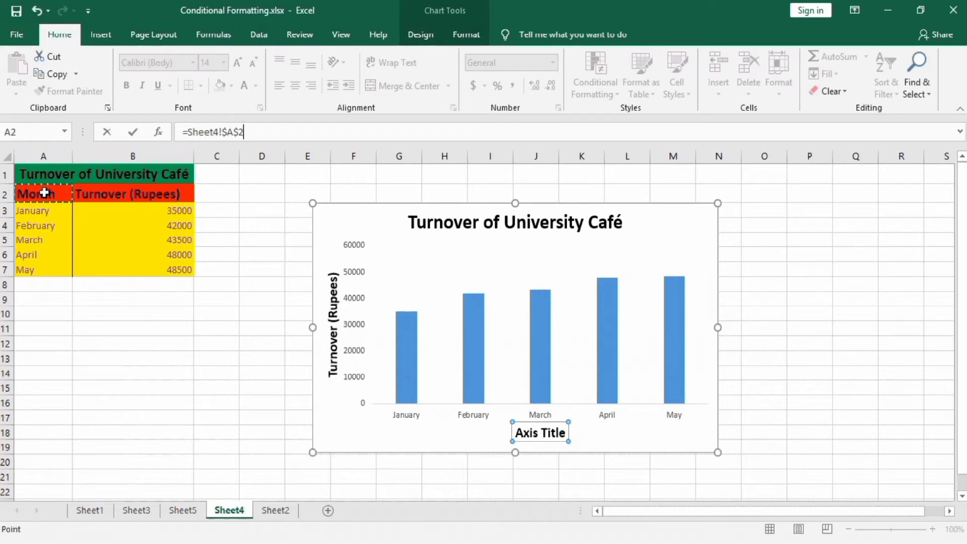
{"action": "key", "text": "Return"}
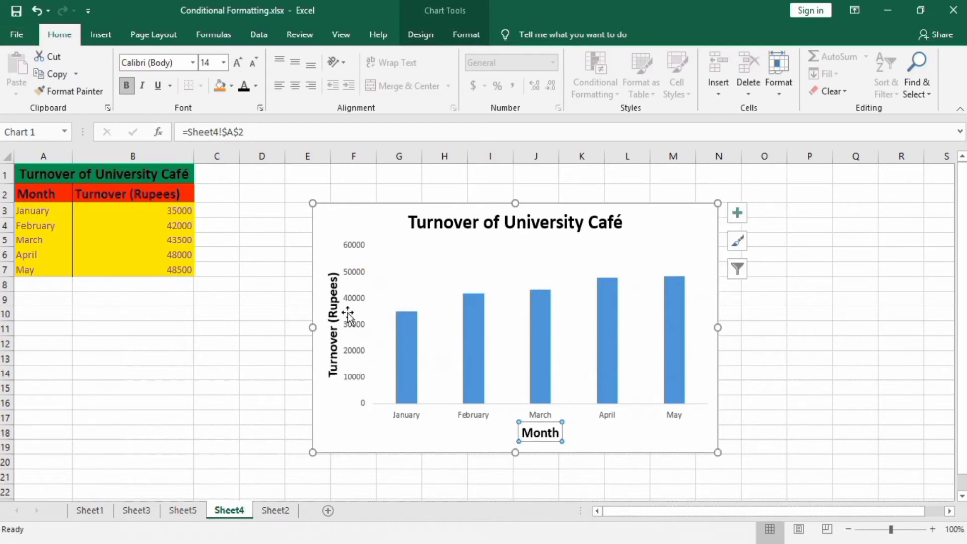
Step: Set the vertical axis bounds to a minimum of 10000 and a maximum of 50000, with a major unit of 10000
{"action": "left_click", "coordinate": [358, 298]}
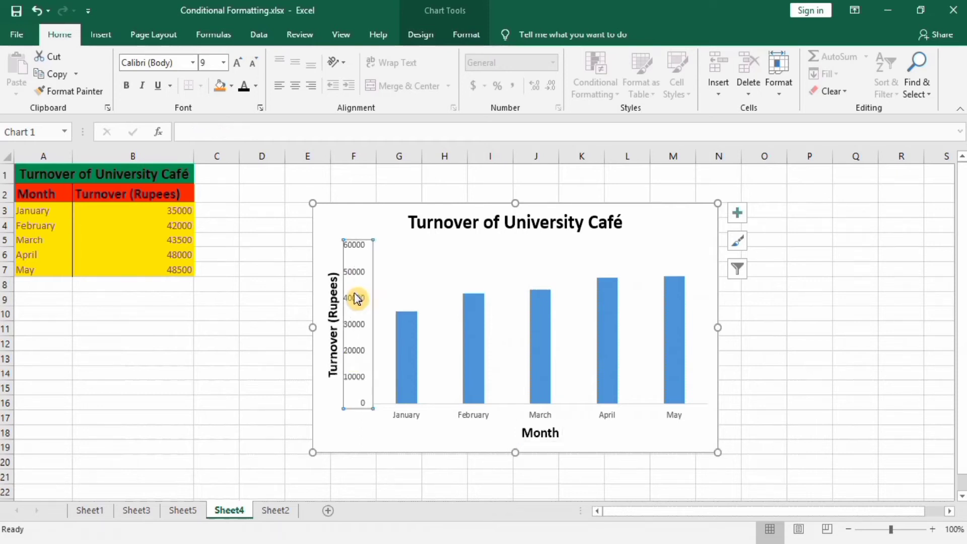
{"action": "right_click", "coordinate": [358, 298]}
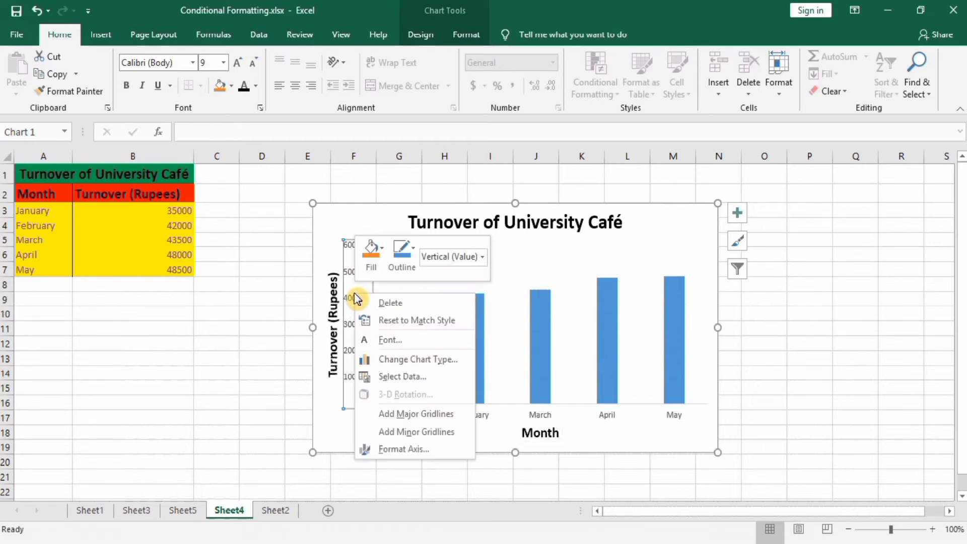
{"action": "left_click", "coordinate": [403, 449]}
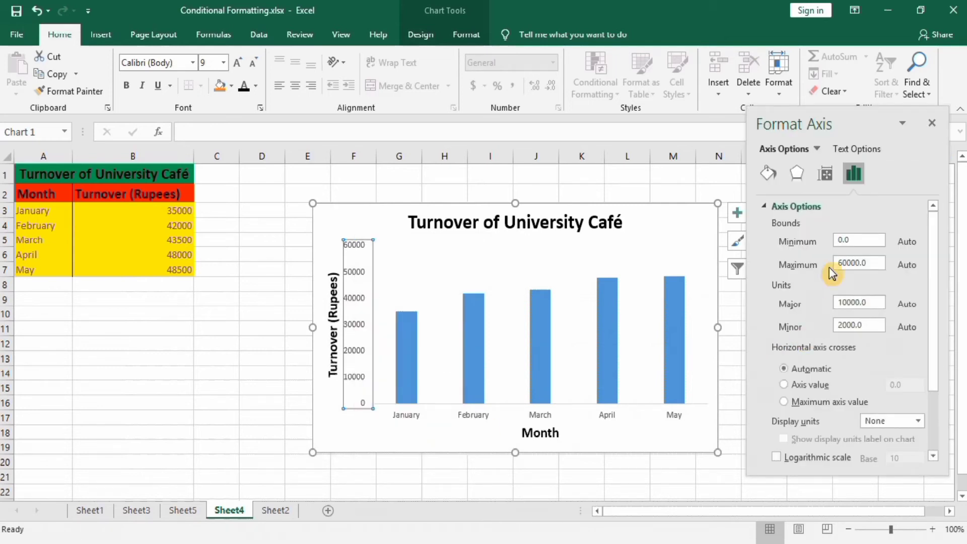
{"action": "left_click", "coordinate": [840, 241]}
{"action": "type", "text": "1000"}
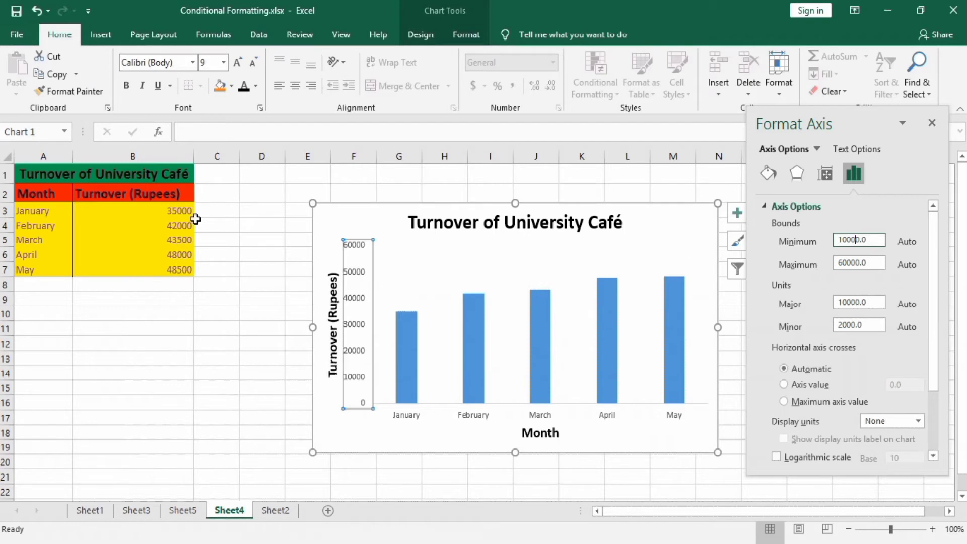
{"action": "left_click", "coordinate": [843, 265]}
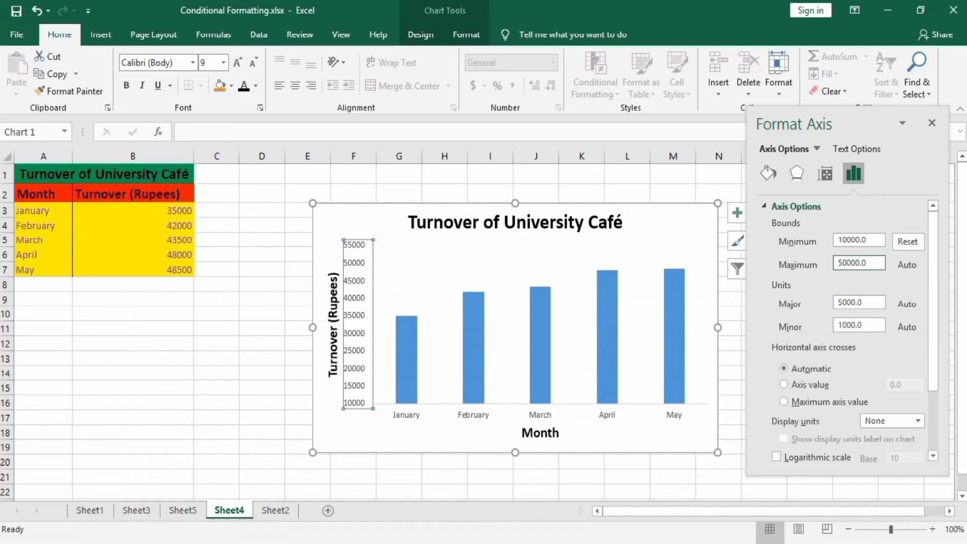
{"action": "left_click", "coordinate": [839, 304]}
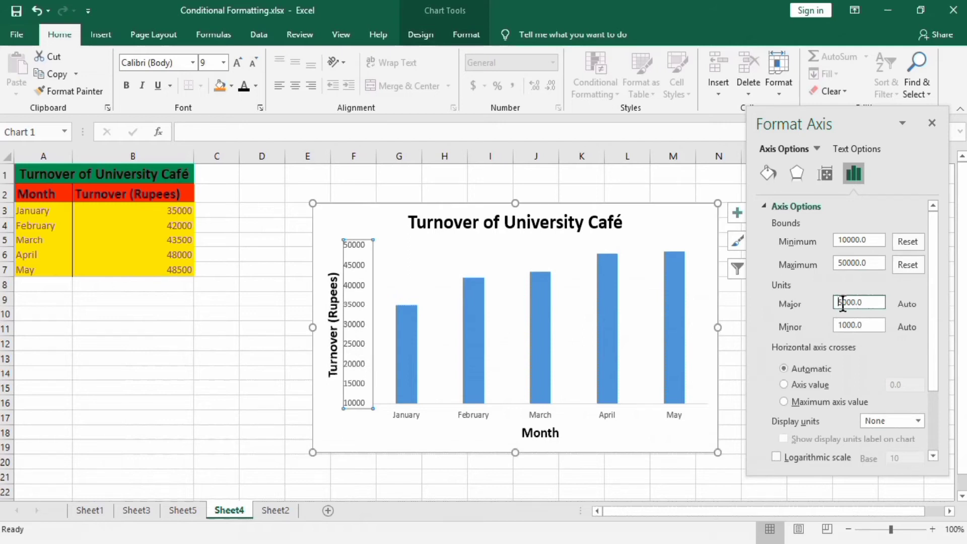
{"action": "key", "text": "Delete"}
Step: Set both the major and minor tick marks of the vertical axis to Outside
{"action": "left_click_drag", "start_coordinate": [936, 231], "coordinate": [939, 307]}
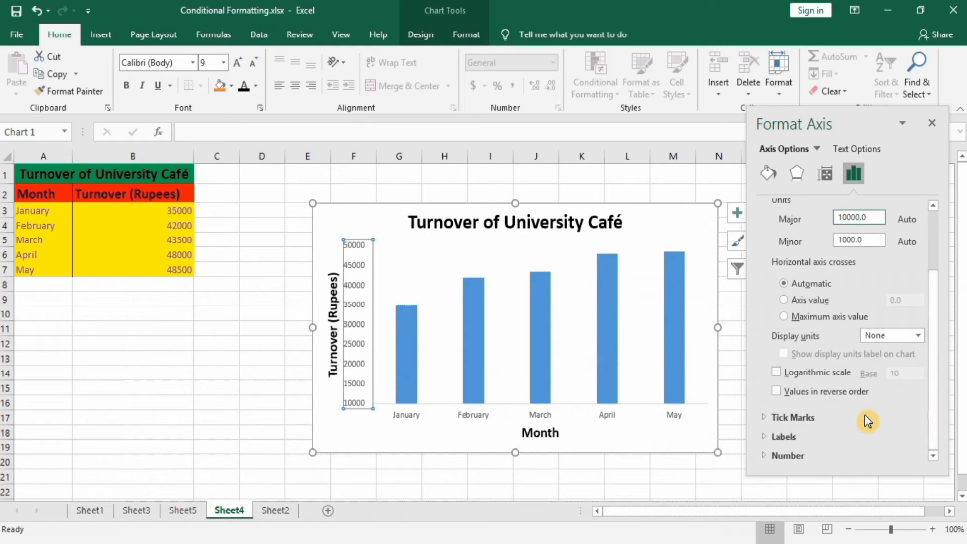
{"action": "left_click", "coordinate": [842, 418]}
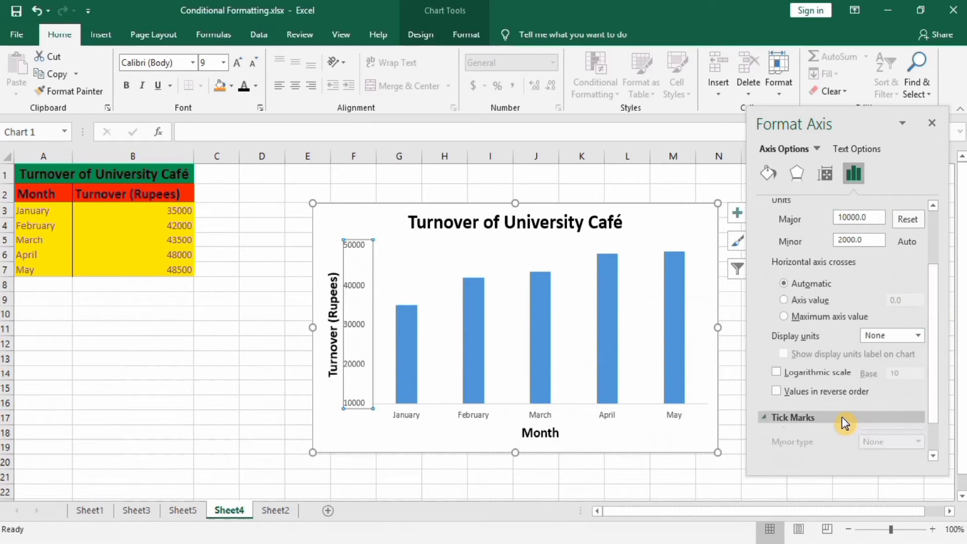
{"action": "left_click", "coordinate": [920, 436]}
{"action": "left_click", "coordinate": [902, 476]}
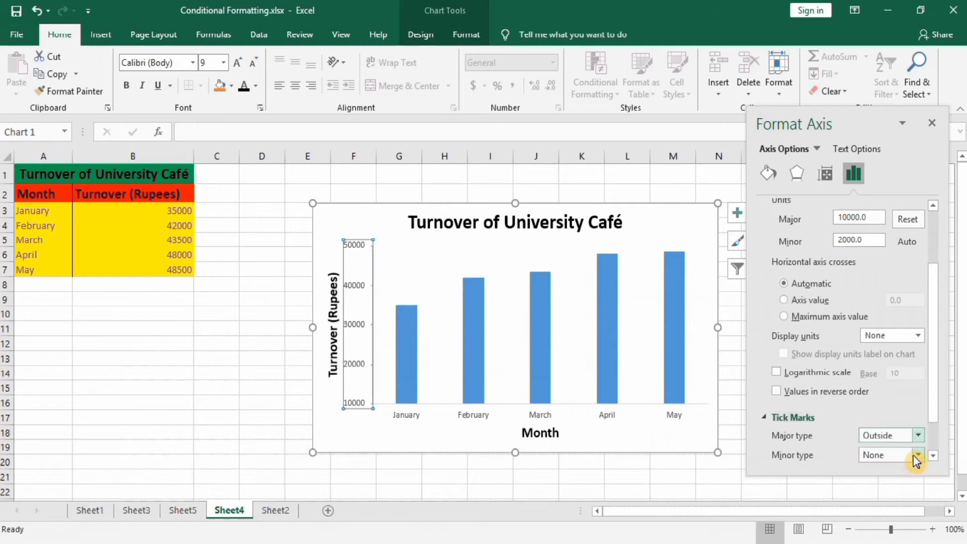
{"action": "left_click", "coordinate": [918, 455]}
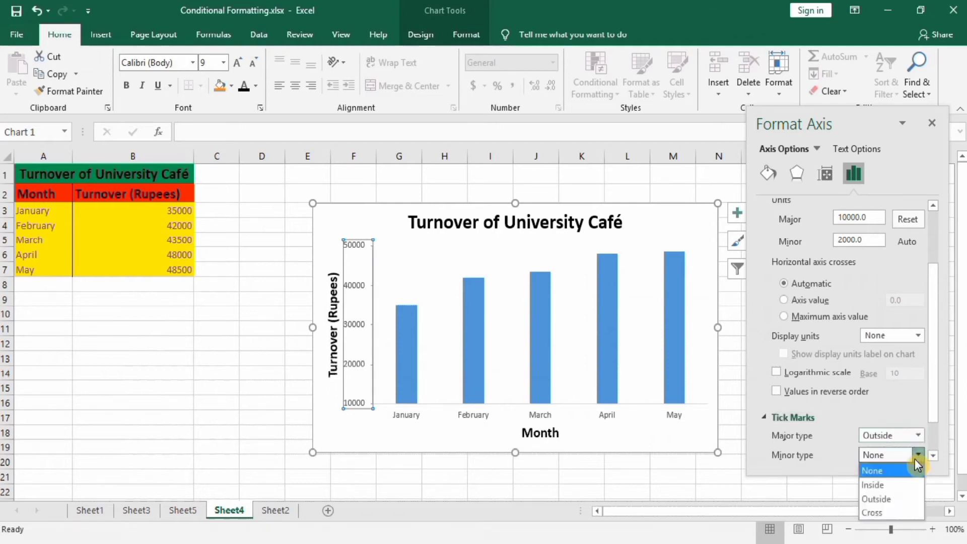
{"action": "left_click", "coordinate": [893, 494]}
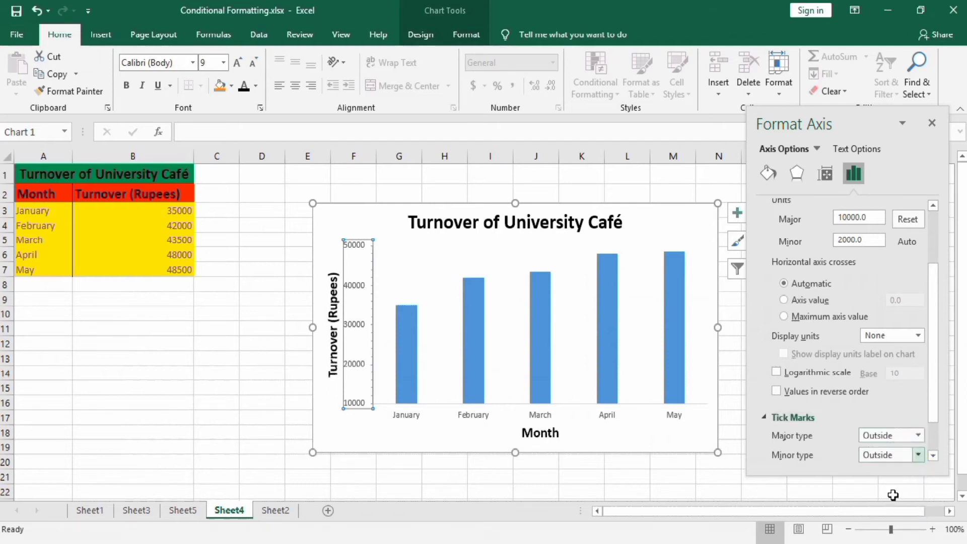
Step: Format the vertical axis line as a solid black line 1.5 pt wide
{"action": "left_click", "coordinate": [768, 172]}
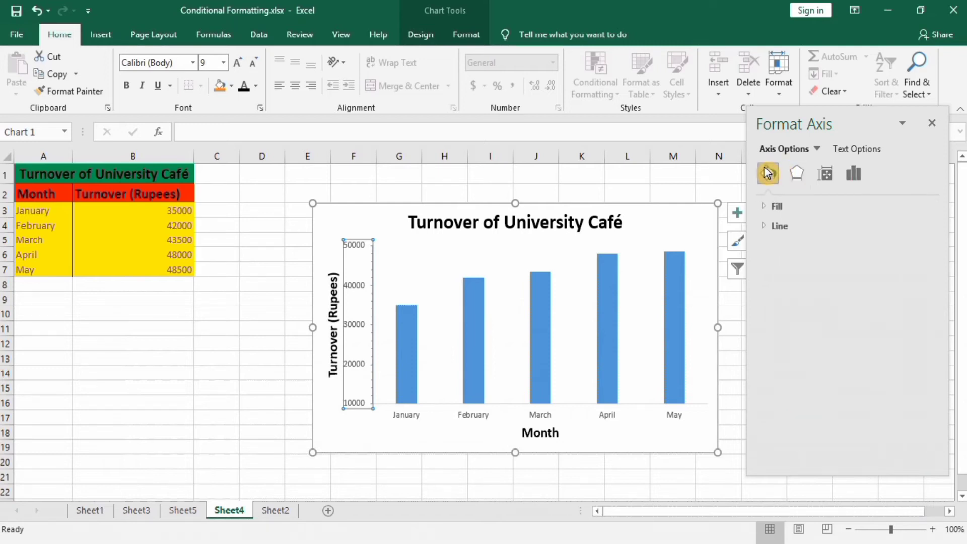
{"action": "left_click", "coordinate": [802, 225]}
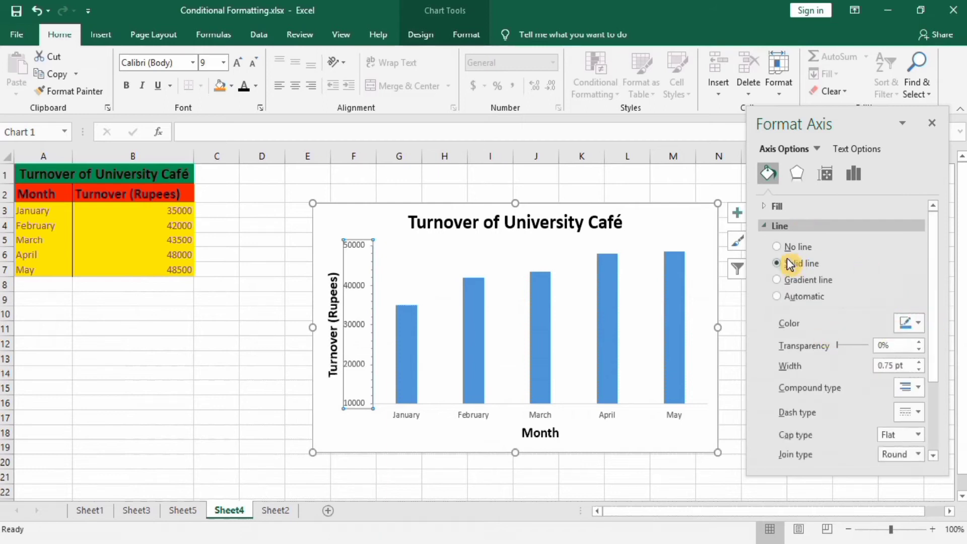
{"action": "left_click", "coordinate": [920, 323]}
{"action": "left_click", "coordinate": [863, 356]}
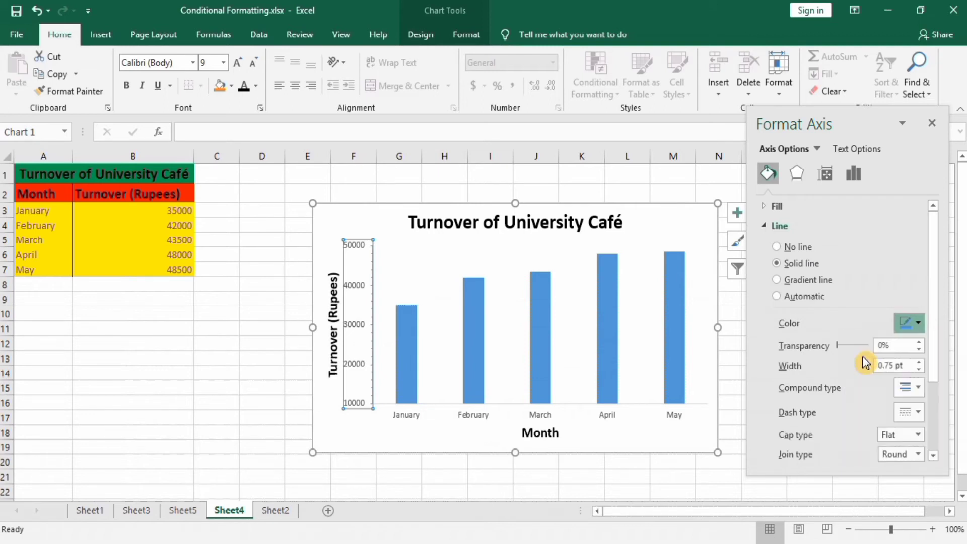
{"action": "left_click", "coordinate": [918, 362]}
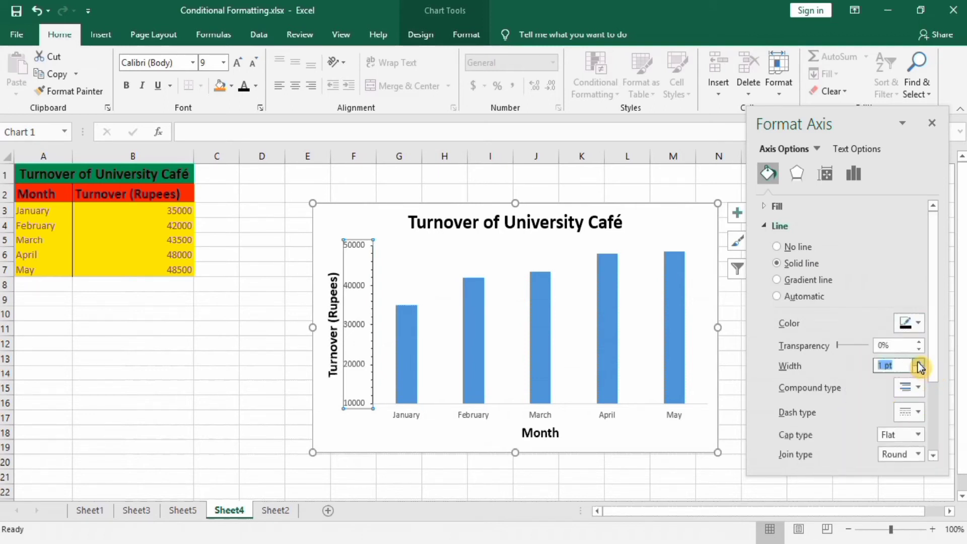
{"action": "left_click", "coordinate": [919, 362]}
{"action": "left_click", "coordinate": [920, 362]}
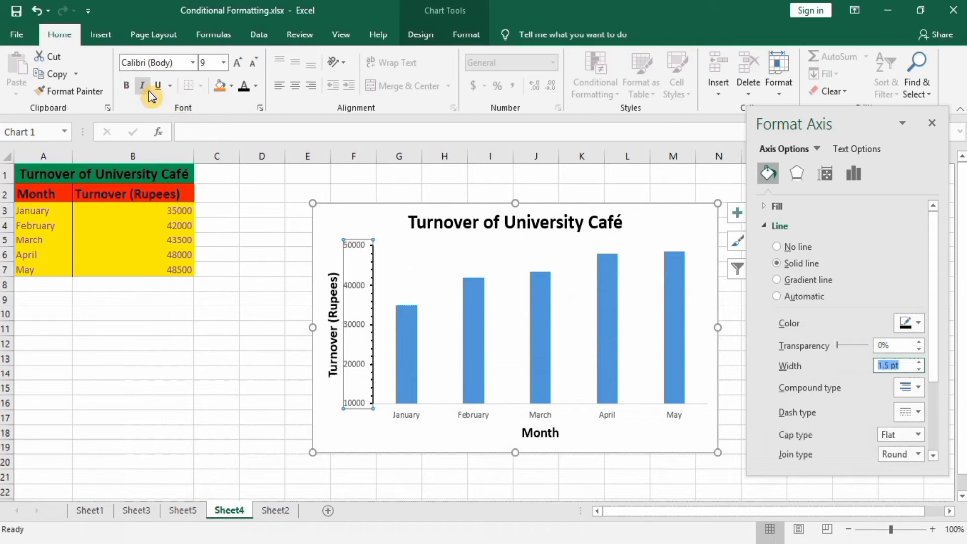
Step: Format the vertical axis value labels as bold, black, 12 pt text
{"action": "left_click", "coordinate": [128, 88]}
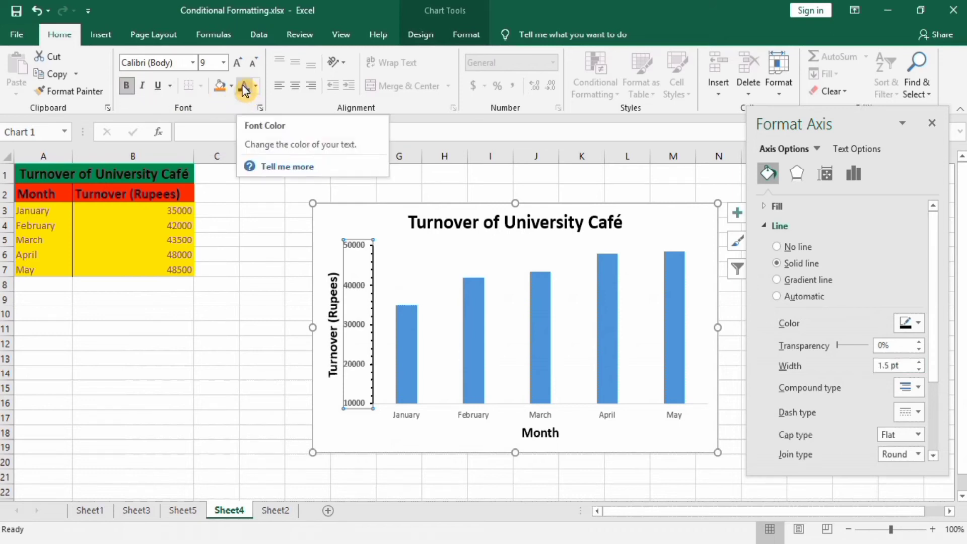
{"action": "left_click", "coordinate": [223, 62]}
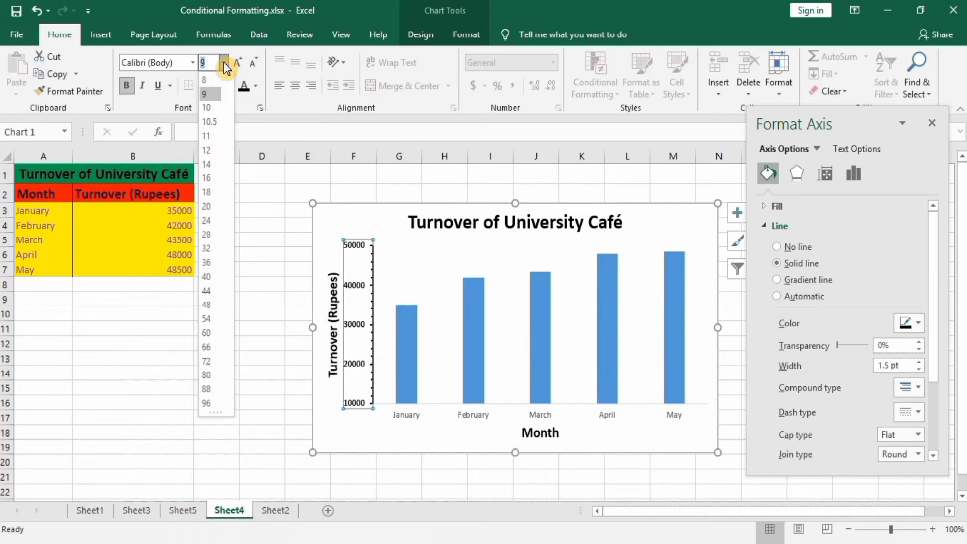
{"action": "left_click", "coordinate": [213, 151]}
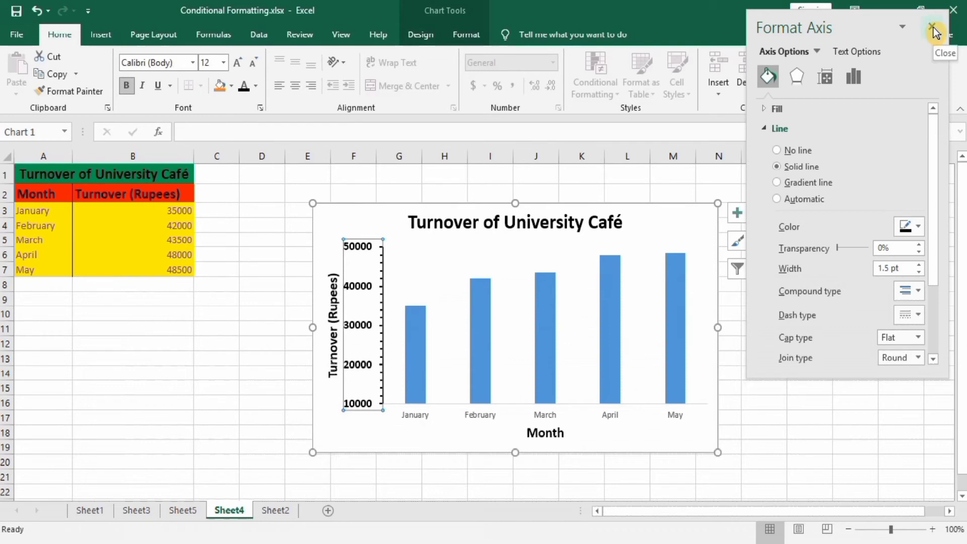
Step: Copy the vertical axis label formatting to the horizontal axis month labels and make that axis line solid black, 1.5 pt wide
{"action": "left_click", "coordinate": [81, 93]}
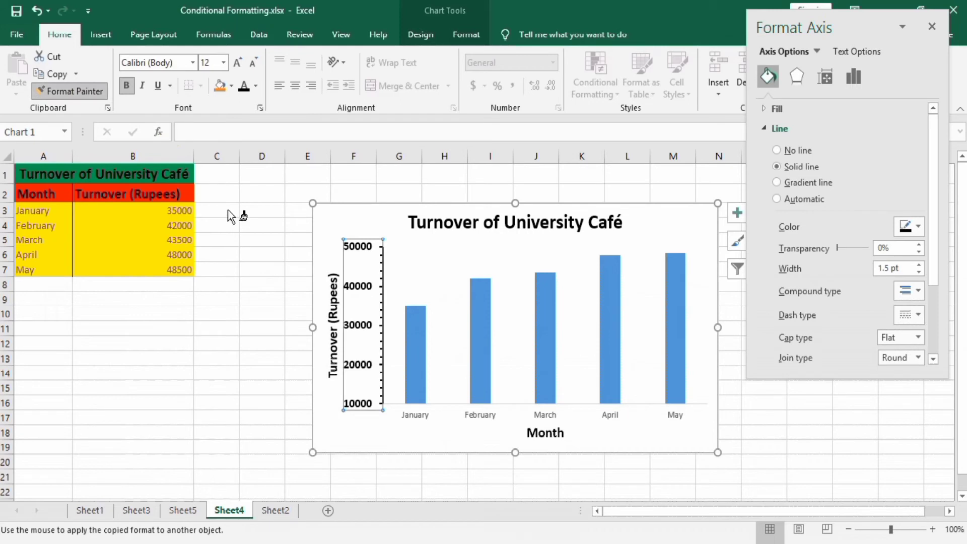
{"action": "left_click", "coordinate": [415, 418]}
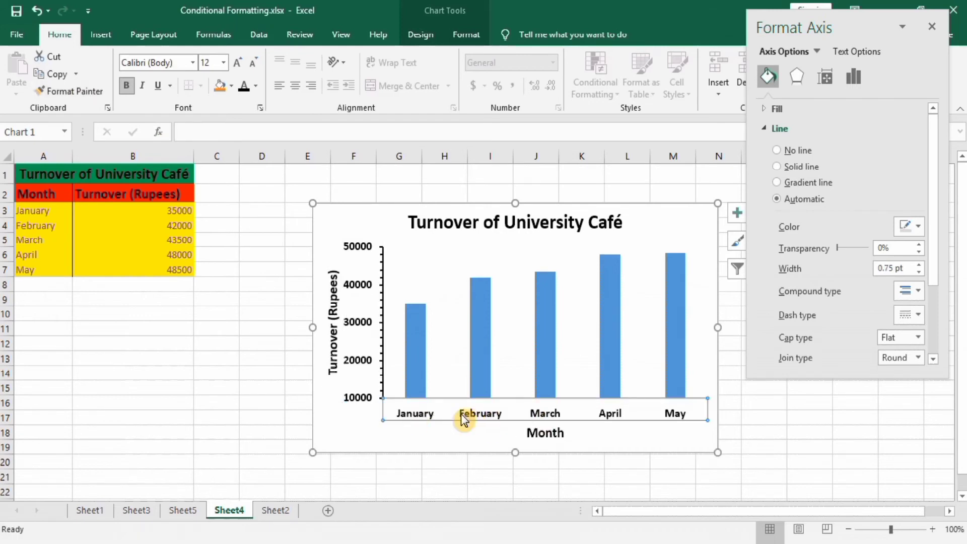
{"action": "left_click", "coordinate": [776, 167]}
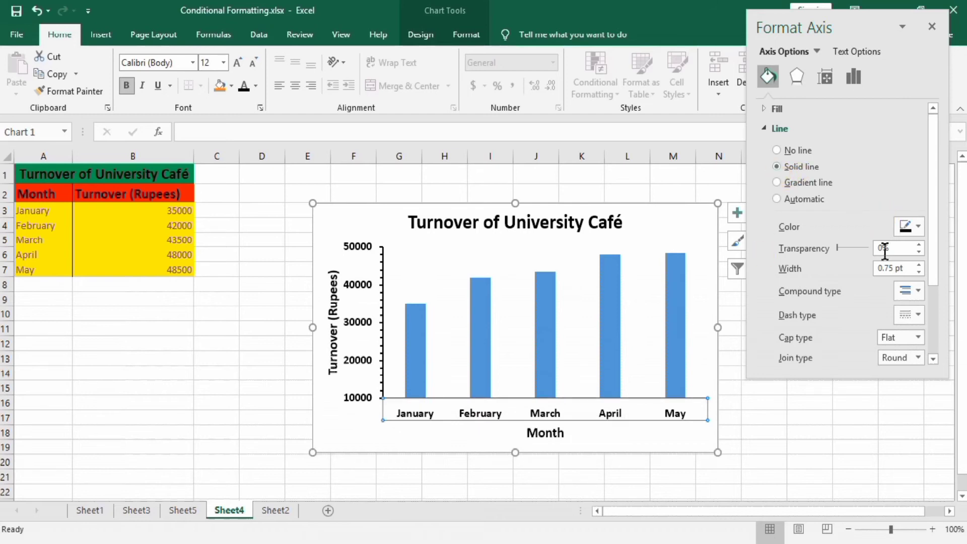
{"action": "left_click", "coordinate": [919, 264]}
{"action": "left_click", "coordinate": [919, 264]}
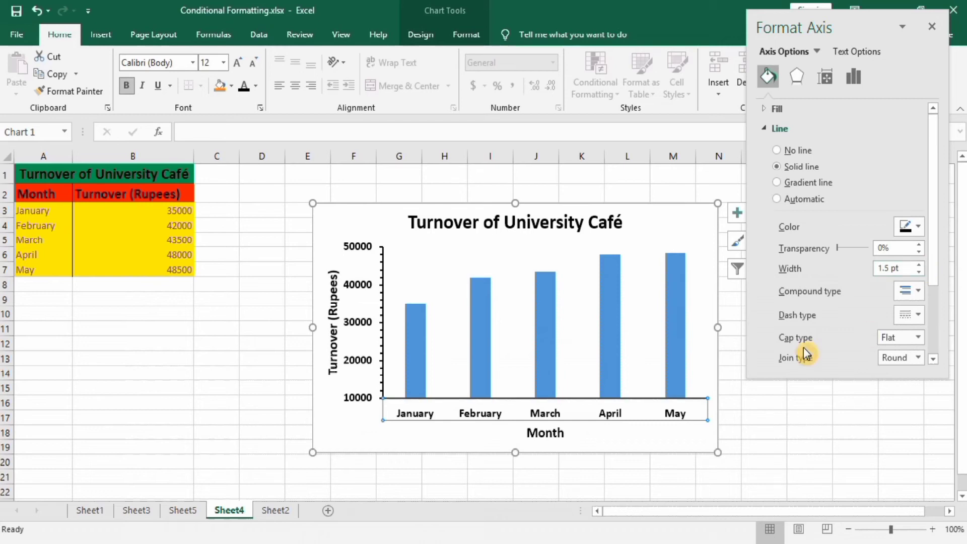
{"action": "left_click", "coordinate": [933, 28]}
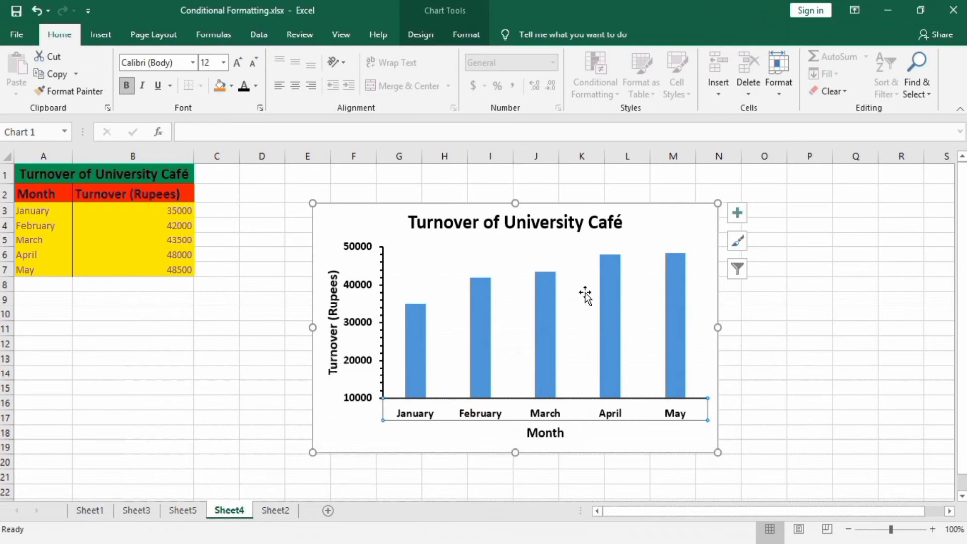
Step: Apply a pattern fill to the columns of the turnover data series
{"action": "left_click", "coordinate": [483, 315]}
{"action": "right_click", "coordinate": [484, 315]}
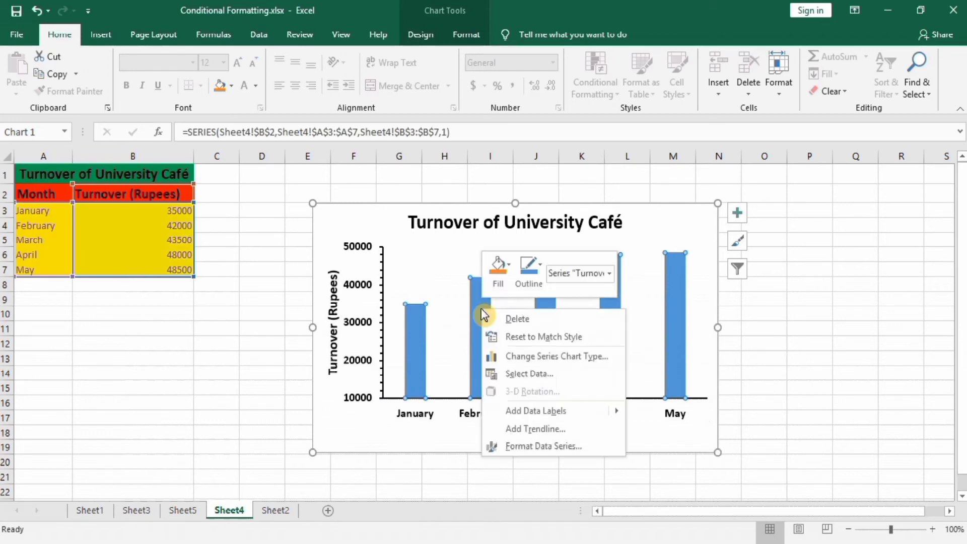
{"action": "left_click", "coordinate": [541, 446]}
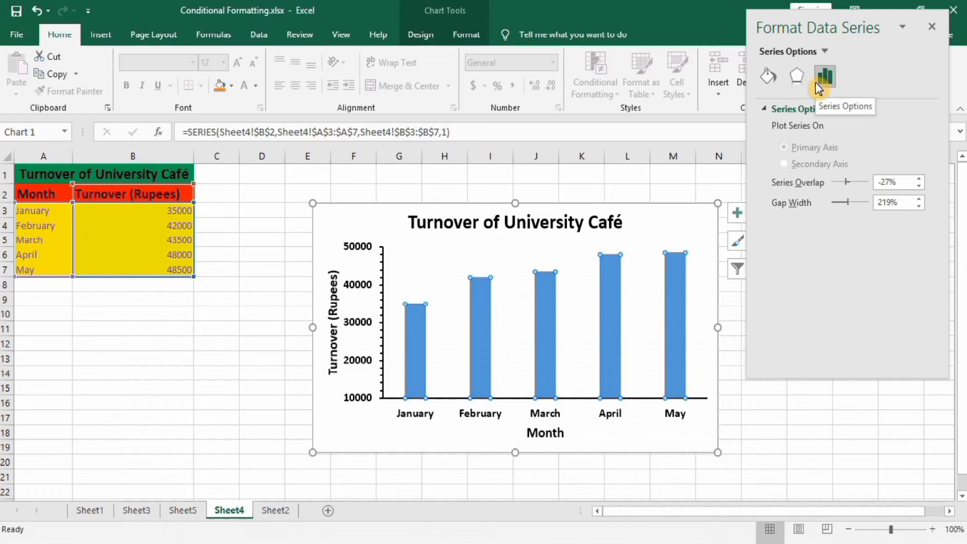
{"action": "left_click", "coordinate": [767, 79]}
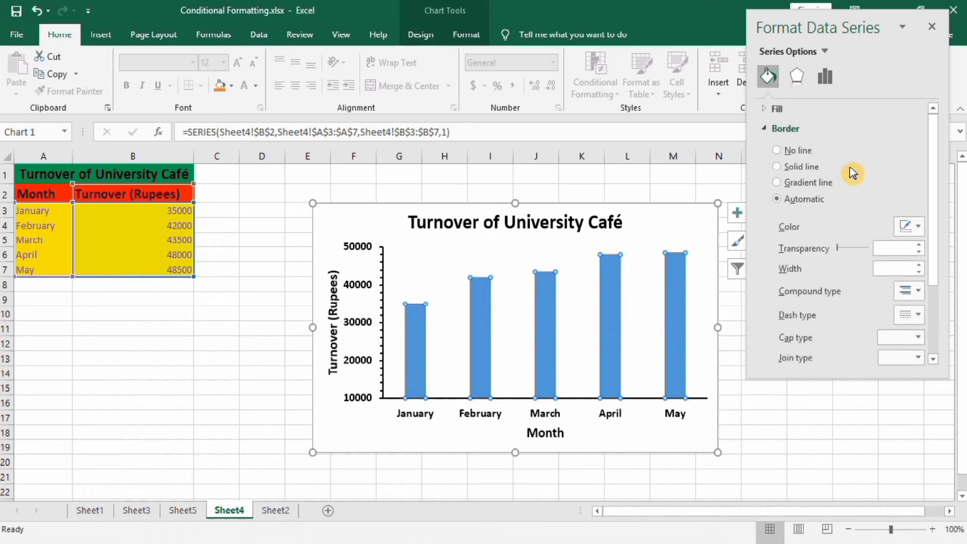
{"action": "left_click", "coordinate": [787, 108]}
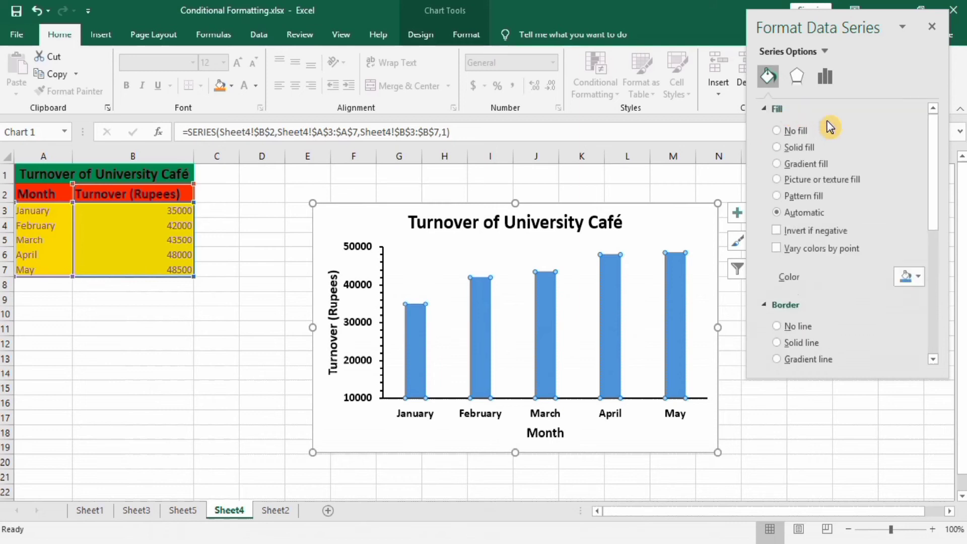
{"action": "left_click", "coordinate": [777, 195]}
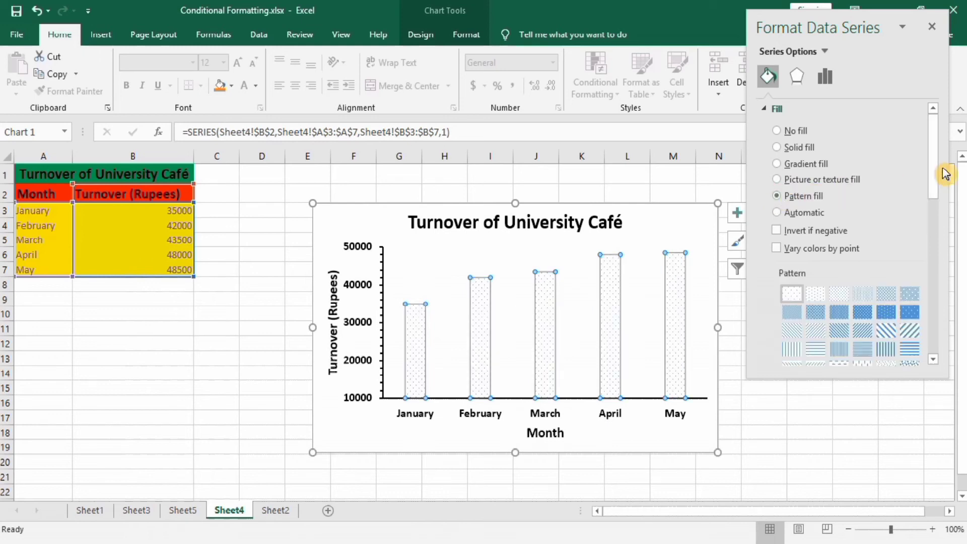
Step: Give the turnover columns a solid black border 1.5 pt wide
{"action": "left_click_drag", "start_coordinate": [937, 167], "coordinate": [937, 265]}
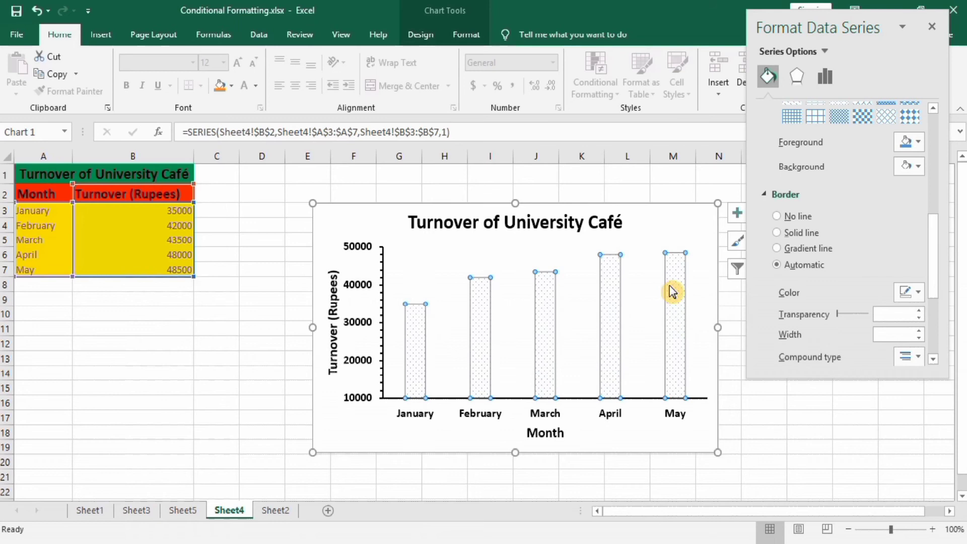
{"action": "left_click", "coordinate": [777, 234]}
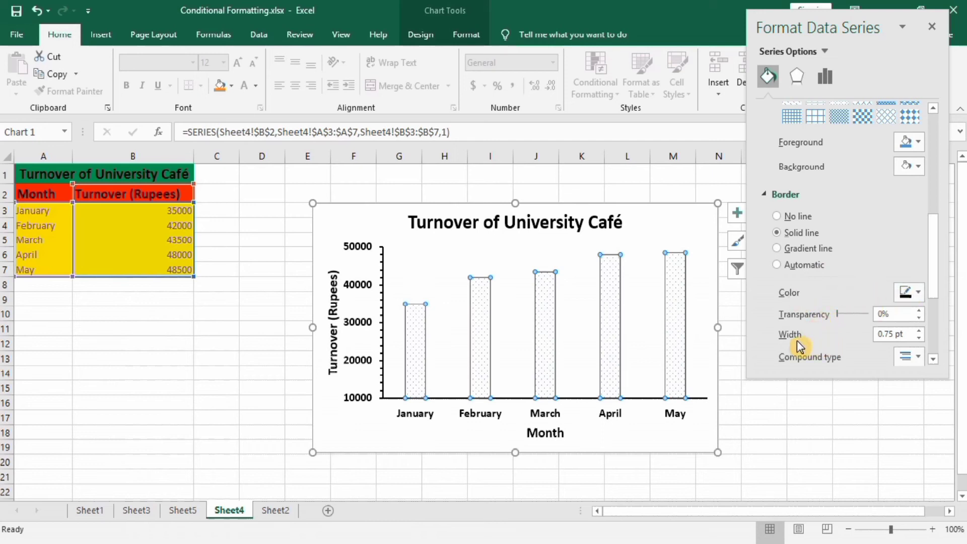
{"action": "left_click", "coordinate": [923, 329]}
{"action": "left_click", "coordinate": [923, 330]}
{"action": "left_click", "coordinate": [923, 330]}
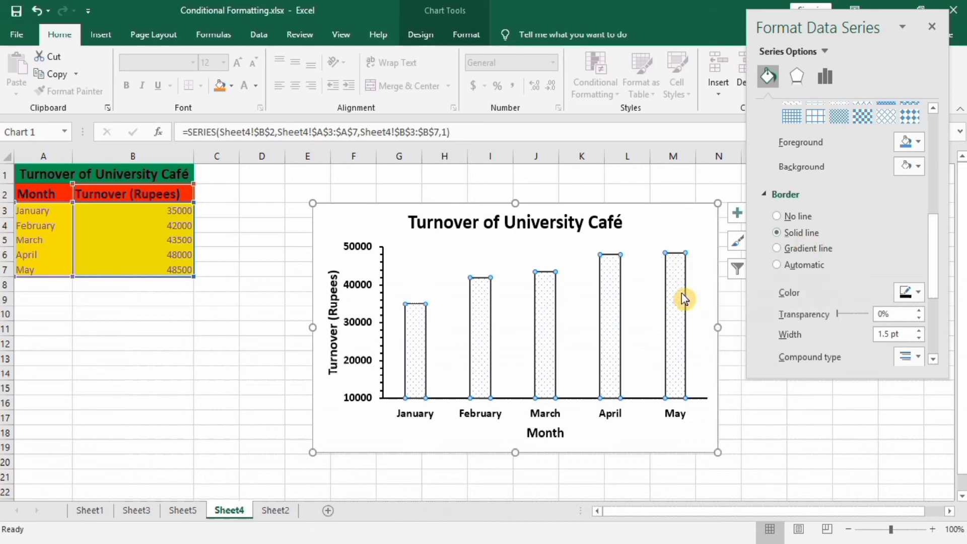
Step: Set the columns' pattern foreground colour to black and change the pattern to the large checkerboard
{"action": "left_click_drag", "start_coordinate": [935, 237], "coordinate": [938, 206]}
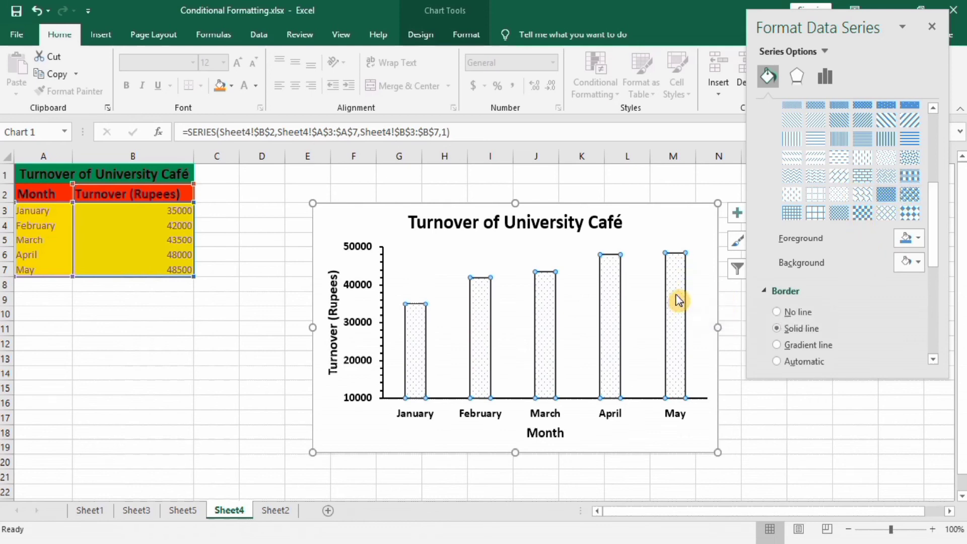
{"action": "left_click", "coordinate": [918, 237]}
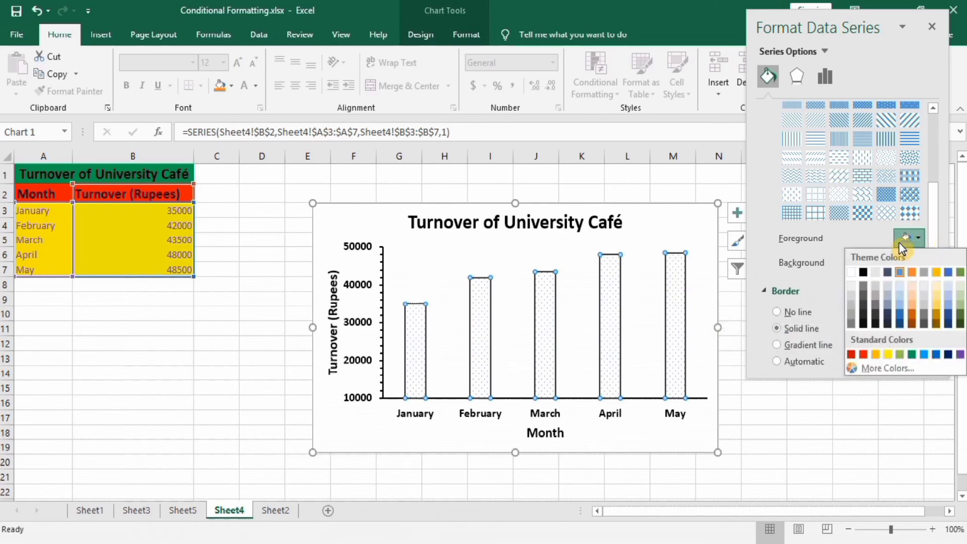
{"action": "left_click", "coordinate": [864, 274]}
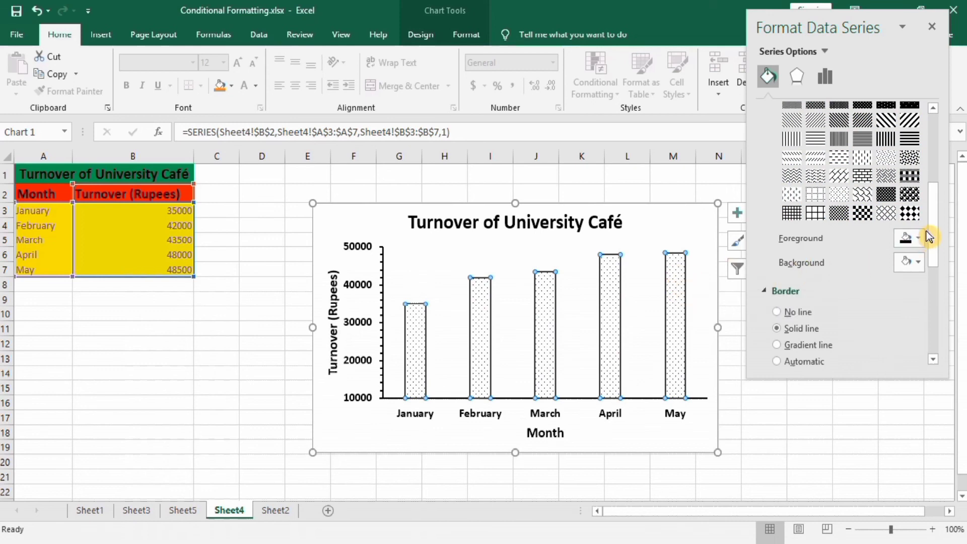
{"action": "left_click_drag", "start_coordinate": [937, 225], "coordinate": [938, 204]}
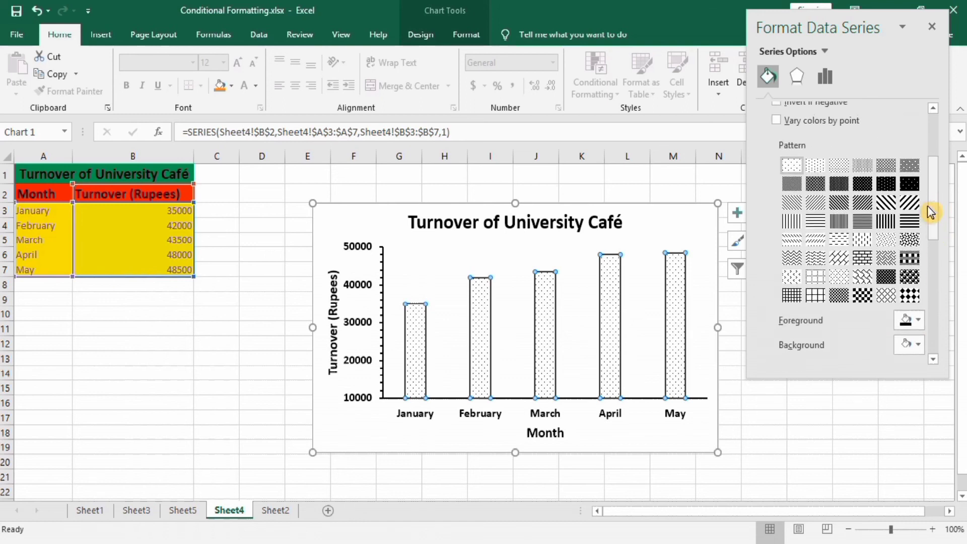
{"action": "left_click", "coordinate": [862, 295]}
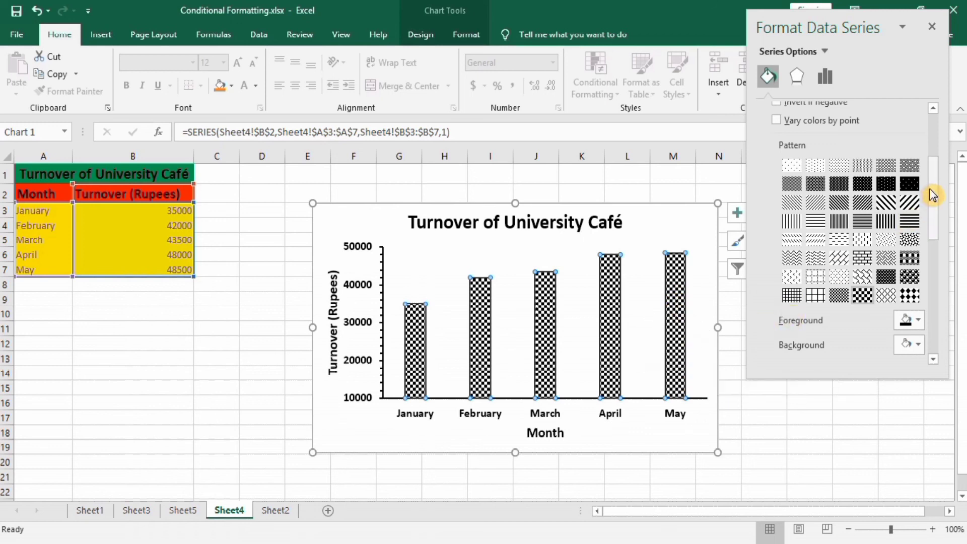
{"action": "left_click_drag", "start_coordinate": [936, 192], "coordinate": [933, 147]}
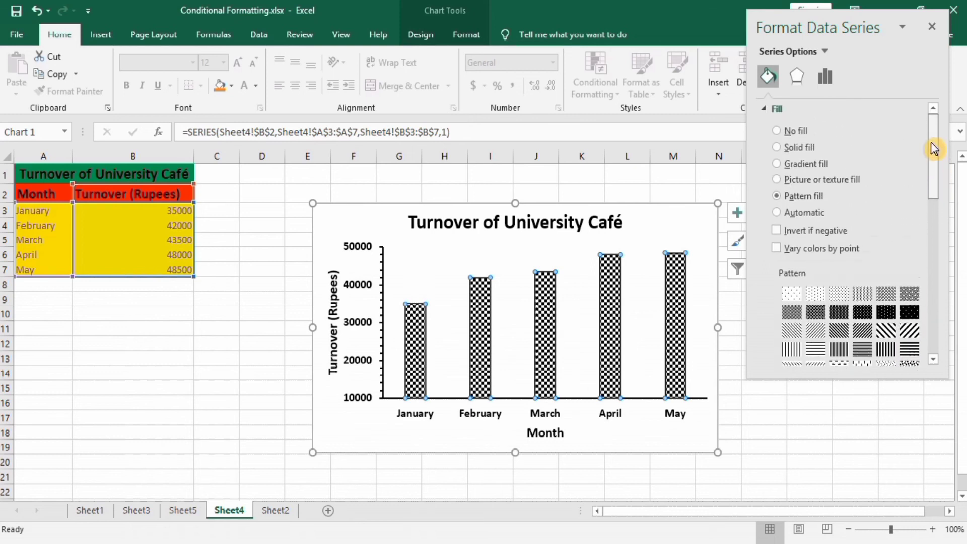
Step: Widen the columns by setting the series gap width to about 158%, and close the series formatting options
{"action": "mouse_move", "coordinate": [678, 292]}
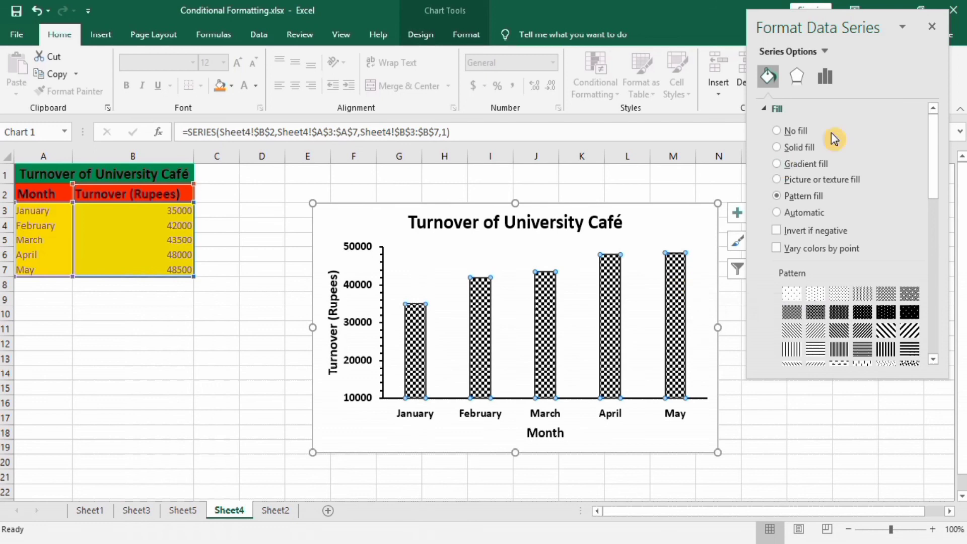
{"action": "left_click", "coordinate": [826, 75]}
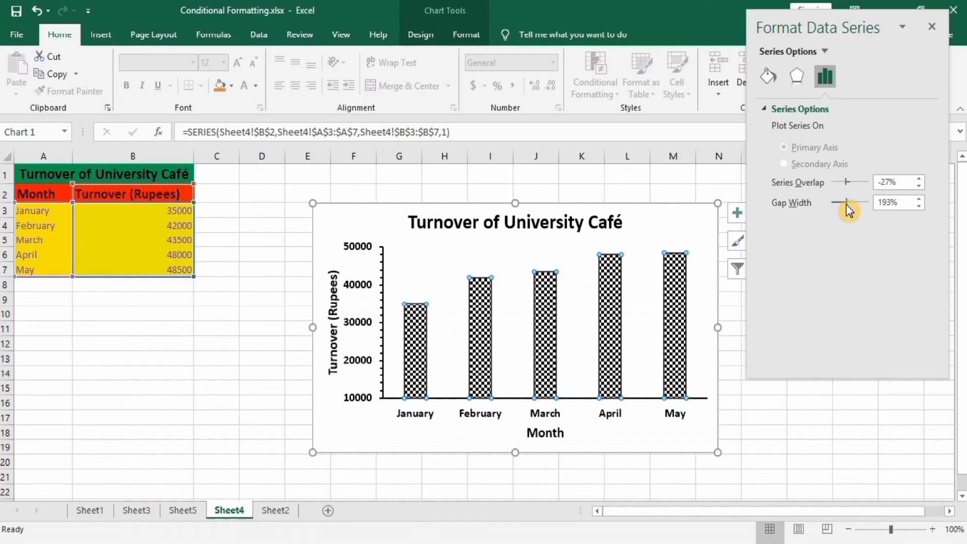
{"action": "left_click_drag", "start_coordinate": [848, 203], "coordinate": [846, 204]}
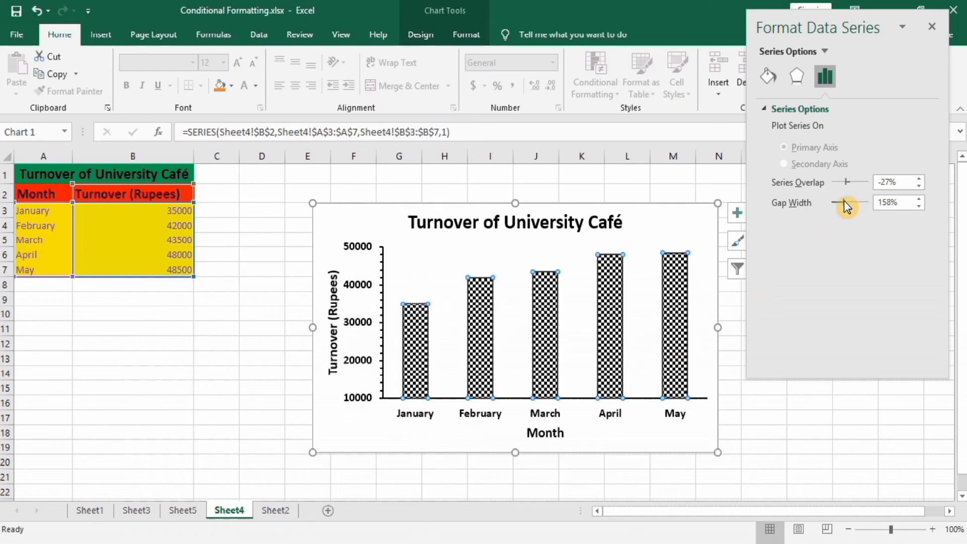
{"action": "left_click", "coordinate": [933, 28]}
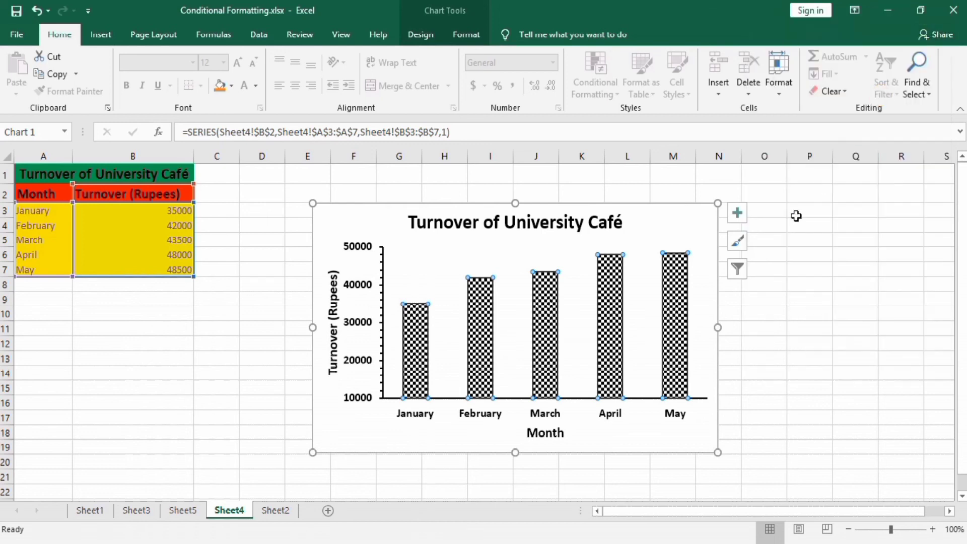
Step: Add data labels above the turnover columns and format their text as bold, black and larger
{"action": "left_click", "coordinate": [737, 211]}
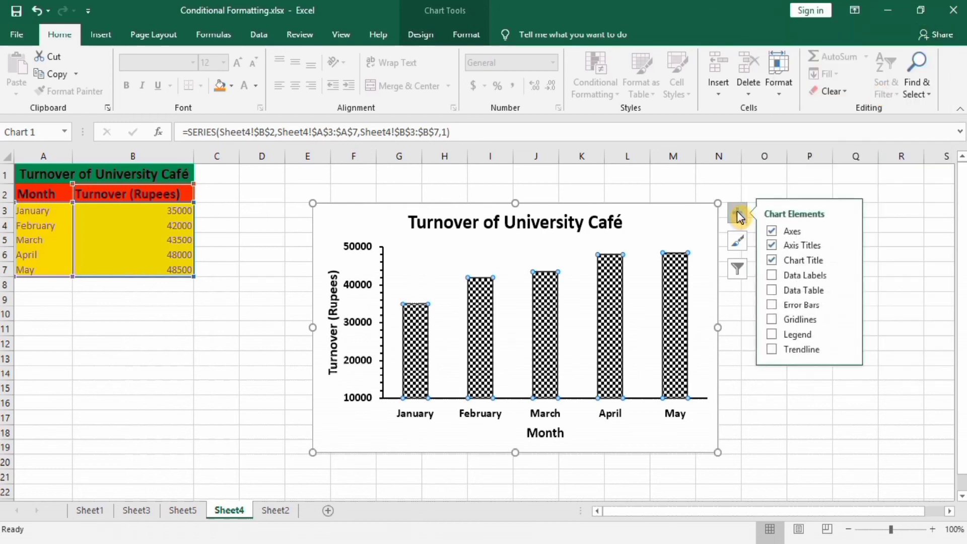
{"action": "left_click", "coordinate": [774, 280]}
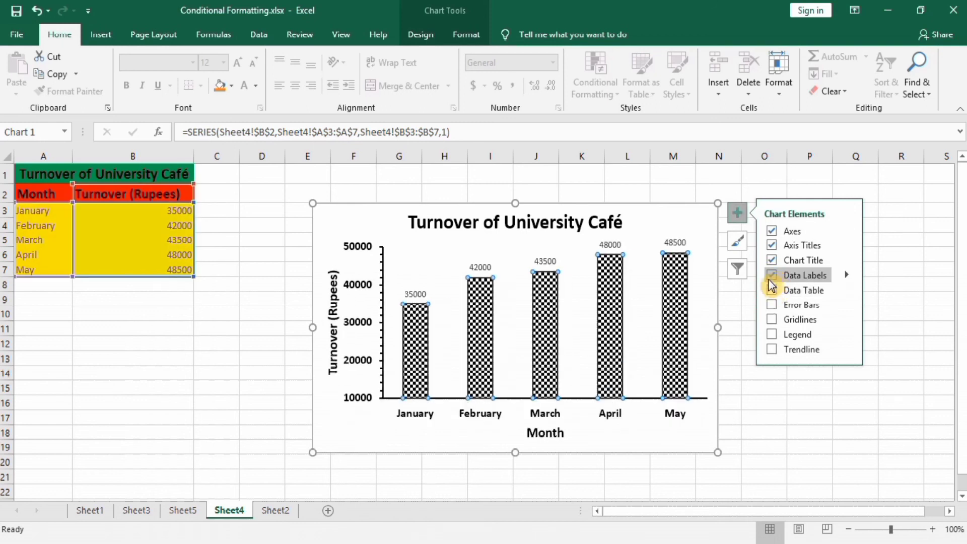
{"action": "left_click", "coordinate": [675, 245]}
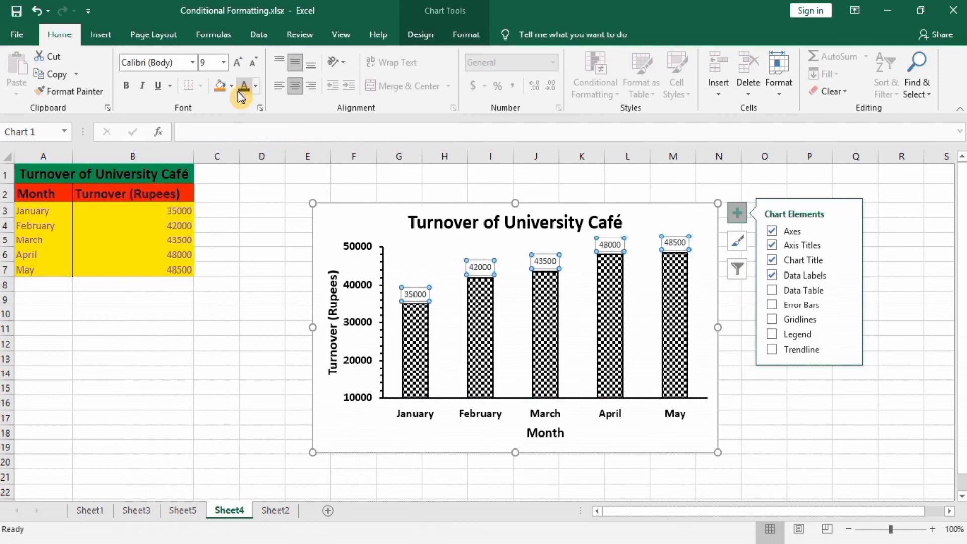
{"action": "left_click", "coordinate": [126, 86]}
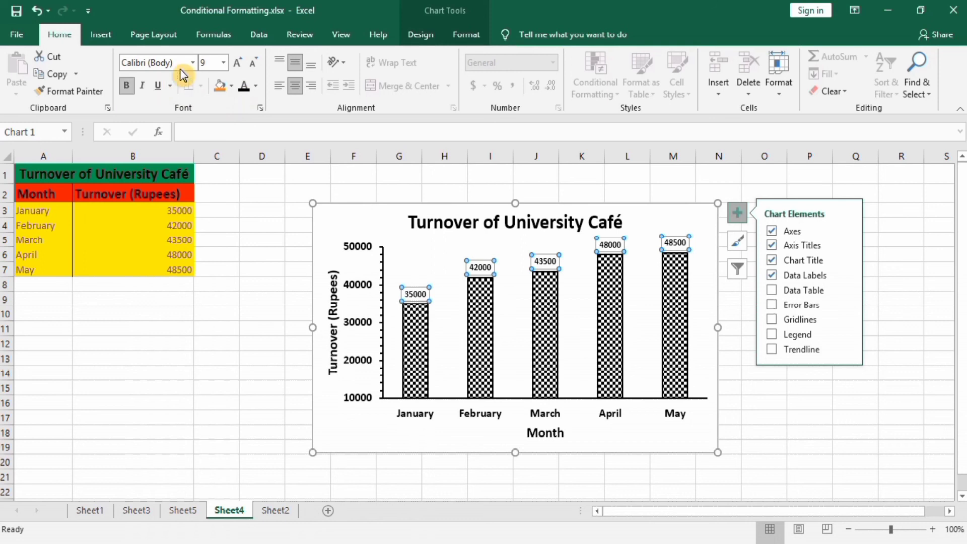
{"action": "left_click", "coordinate": [223, 63]}
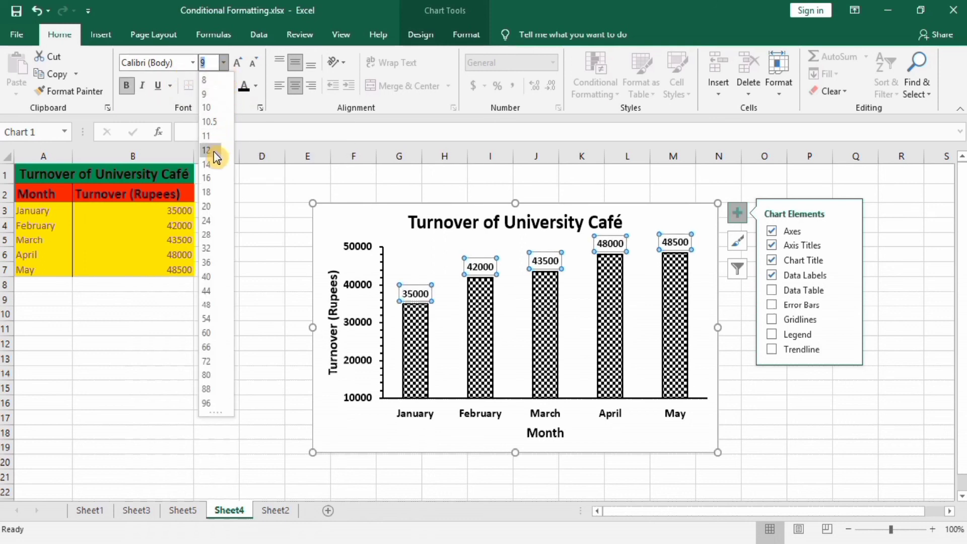